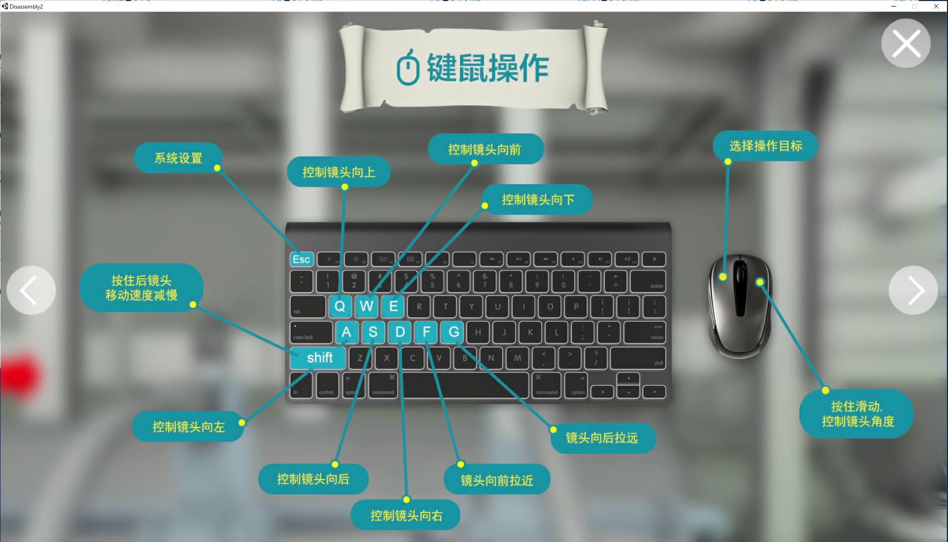
# Step: Leave the keyboard and mouse guide, and return to the main interface from the finished injector demonstration
pyautogui.press('Escape')
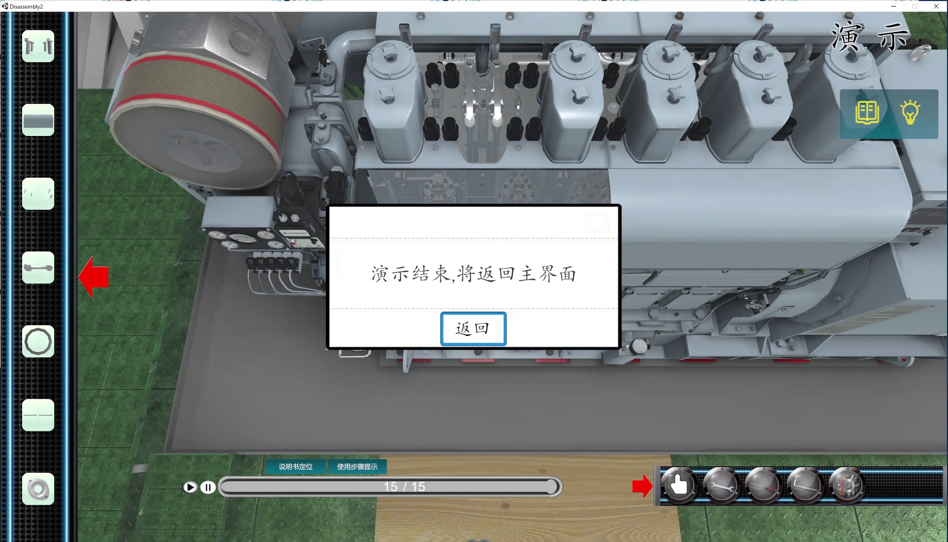
pyautogui.click(472, 329)
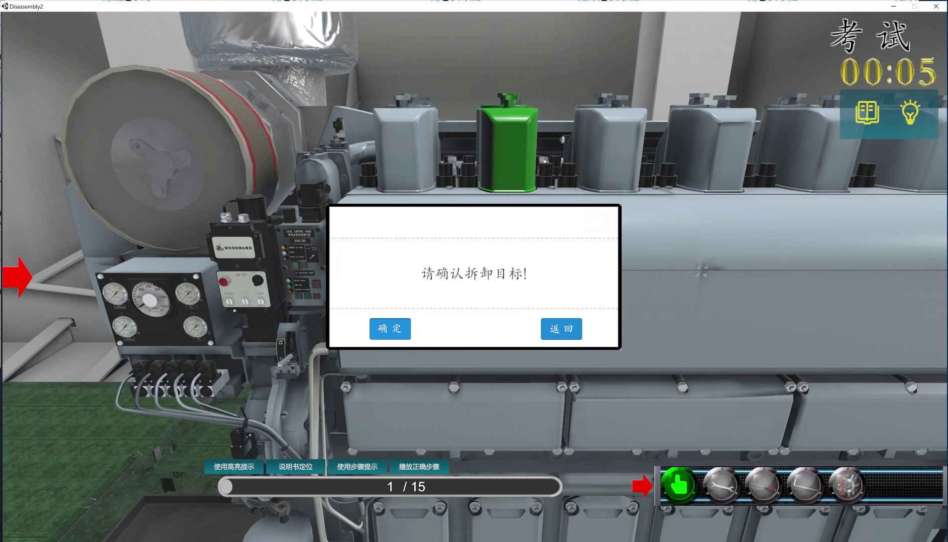
# Step: Remove the second cylinder's head cover by hand, and undo the fuel side cover plate's fixing bolts with the wrench
pyautogui.press('Return')
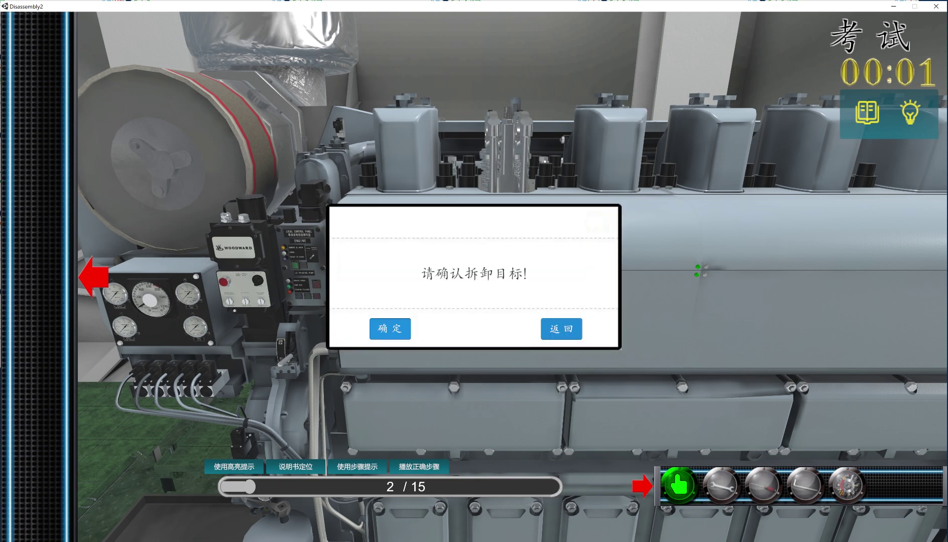
pyautogui.click(390, 328)
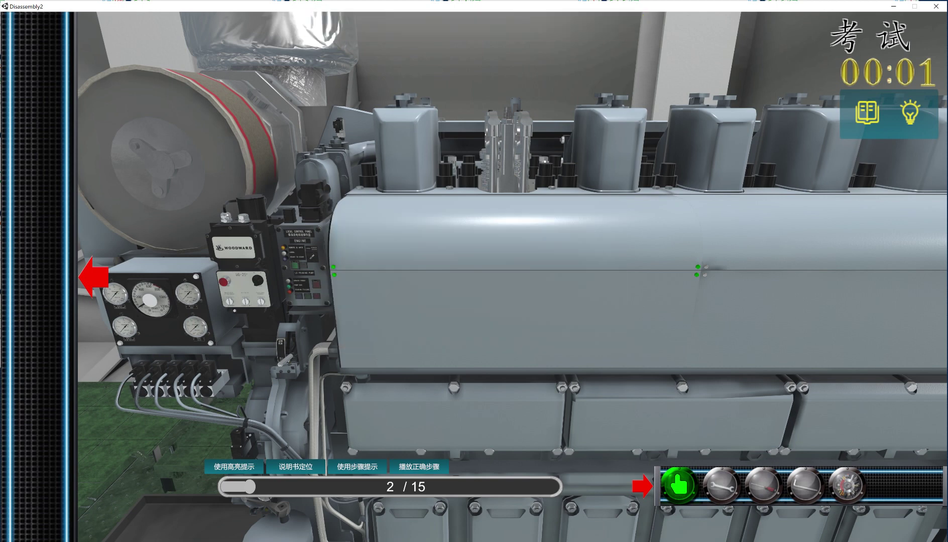
pyautogui.click(720, 485)
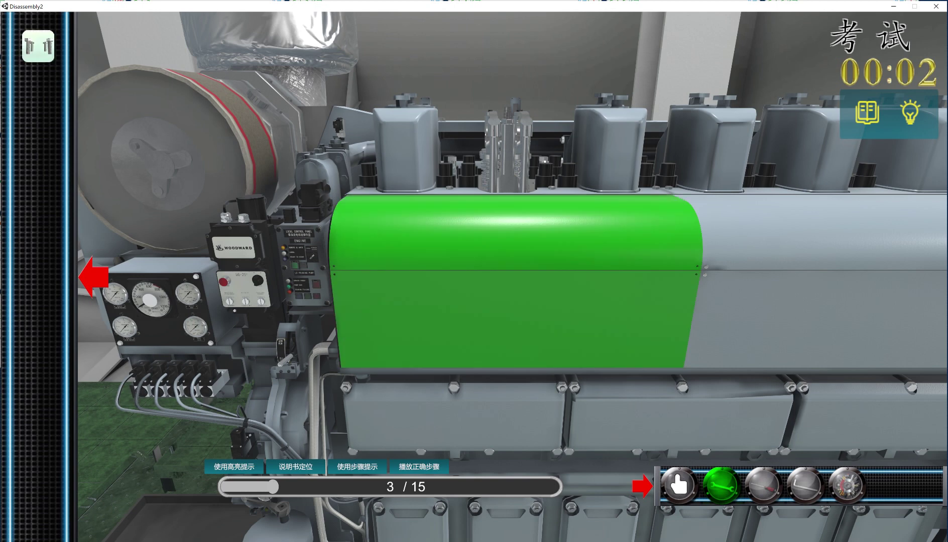
# Step: Choose the fuel side cover plate as the disassembly target and remove it by hand
pyautogui.click(516, 281)
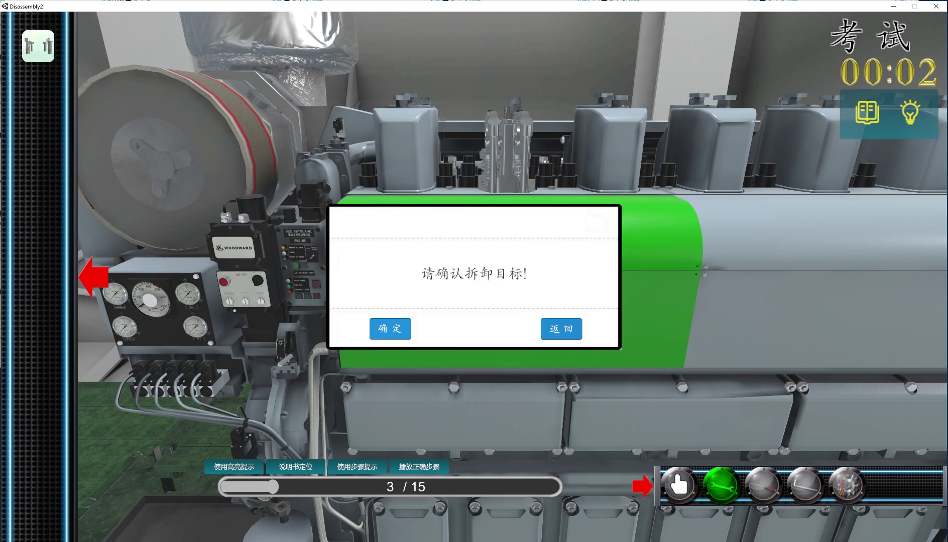
pyautogui.click(390, 329)
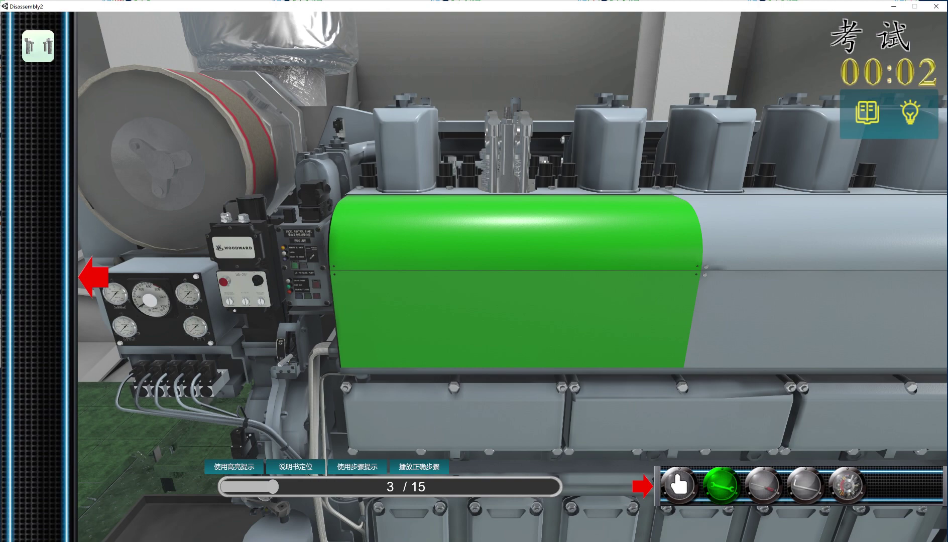
pyautogui.click(678, 485)
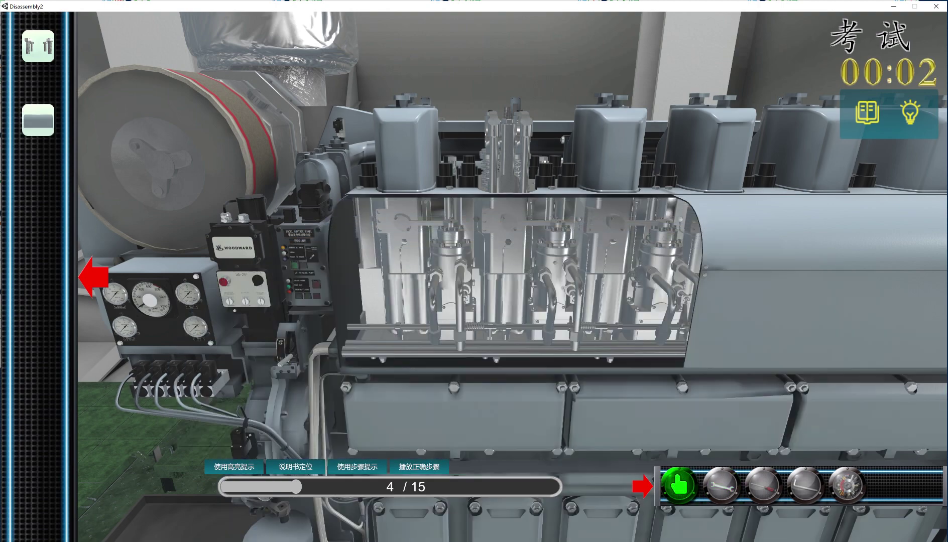
# Step: Undo the fixing bolts of the second cylinder's external high-pressure oil pipe with the hex key
pyautogui.click(557, 224)
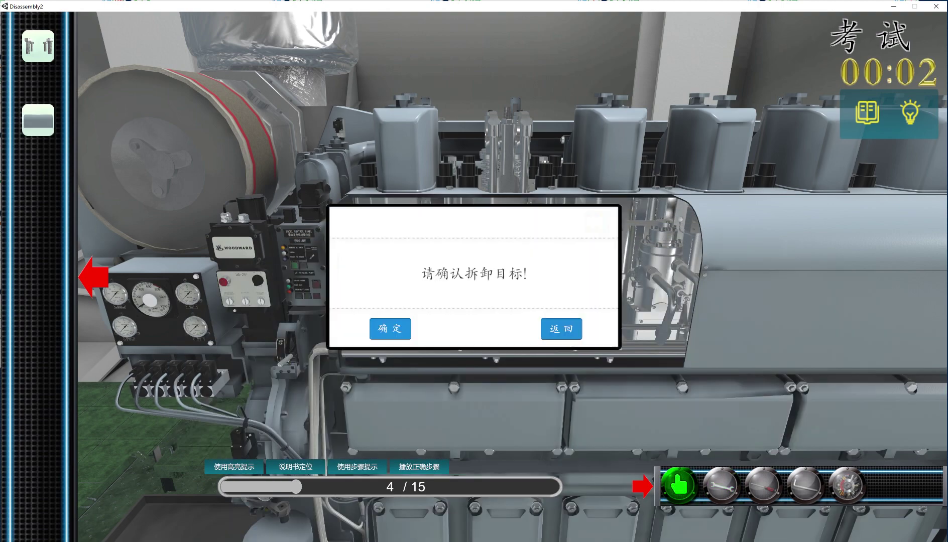
pyautogui.click(390, 329)
pyautogui.click(804, 485)
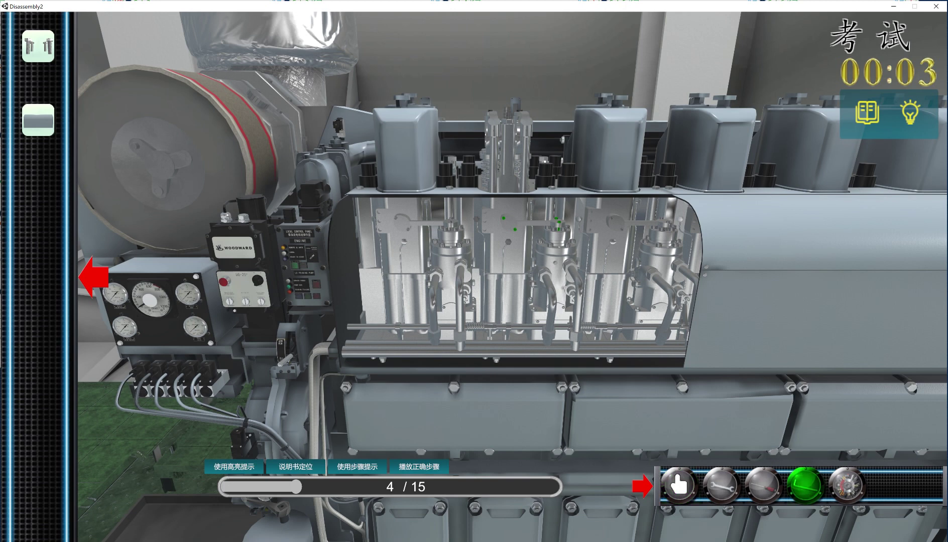
# Step: Remove the second cylinder's external high-pressure oil pipe by hand, along with the seal ring behind it
pyautogui.click(509, 220)
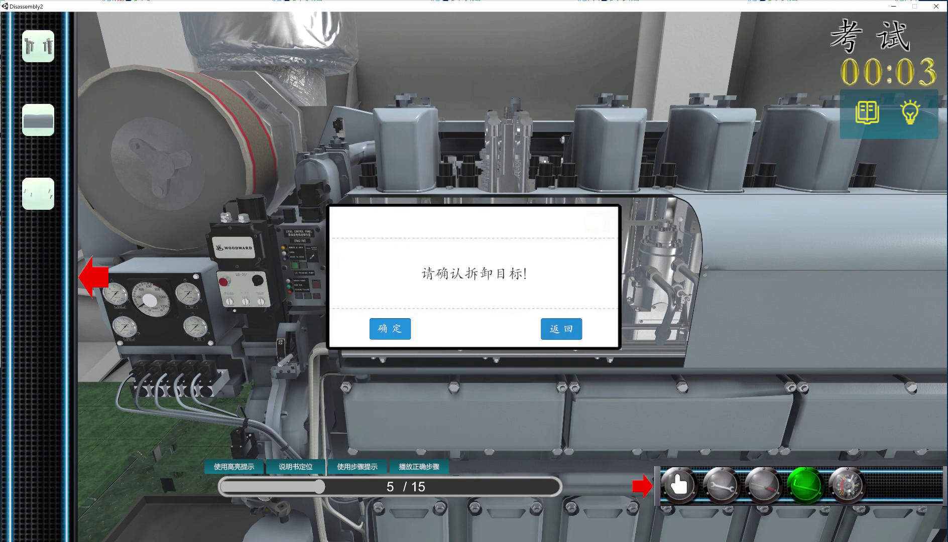
pyautogui.click(390, 329)
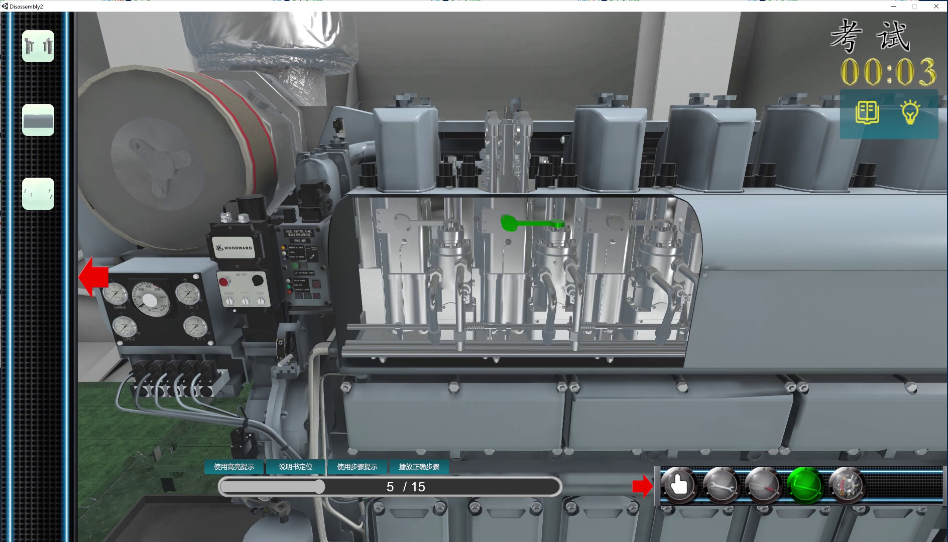
pyautogui.click(678, 485)
pyautogui.click(532, 224)
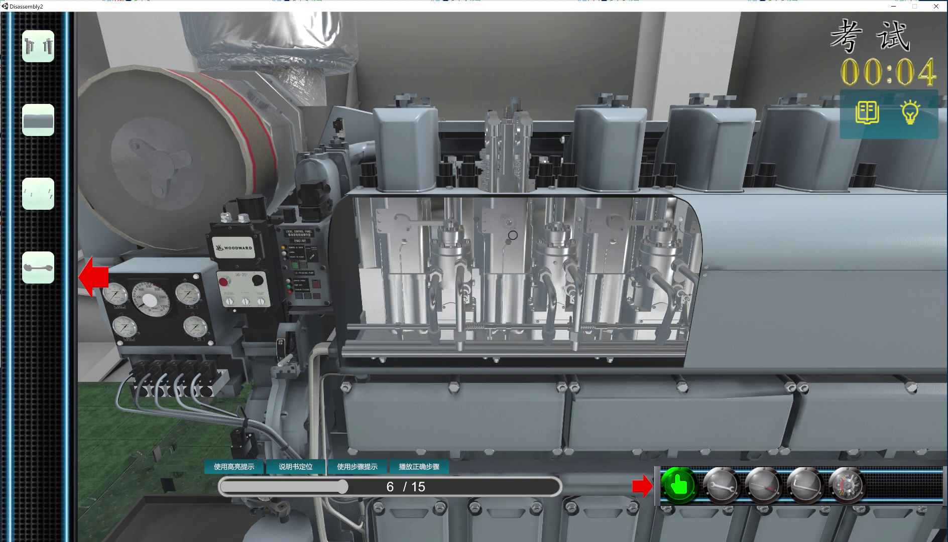
pyautogui.click(513, 235)
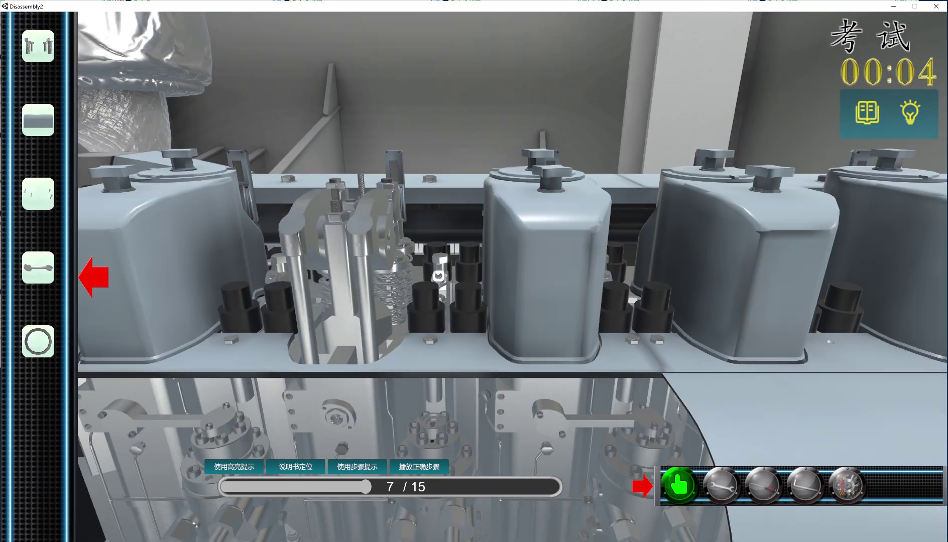
# Step: Loosen the connector at the centre of the second cylinder's high-pressure pipe flange with the wrench
pyautogui.scroll(-3, 512, 277)
pyautogui.click(374, 379)
pyautogui.click(389, 329)
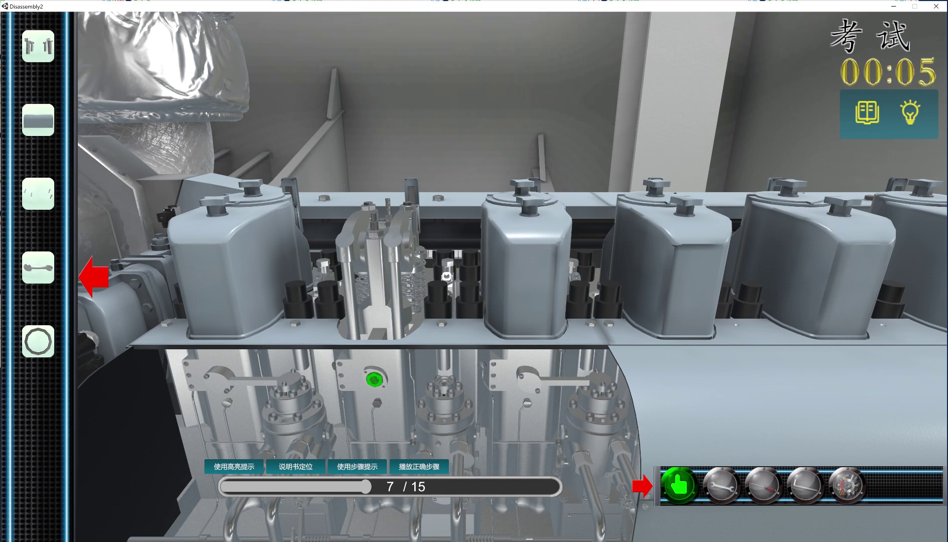
pyautogui.click(720, 485)
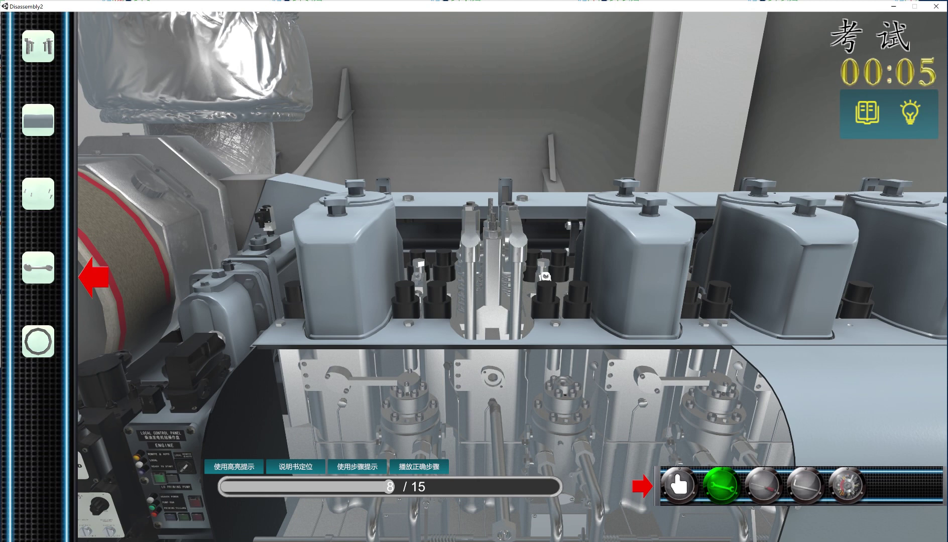
# Step: Choose the end of the protruding inner high-pressure pipe as the target and pull the pipe out by hand
pyautogui.click(504, 534)
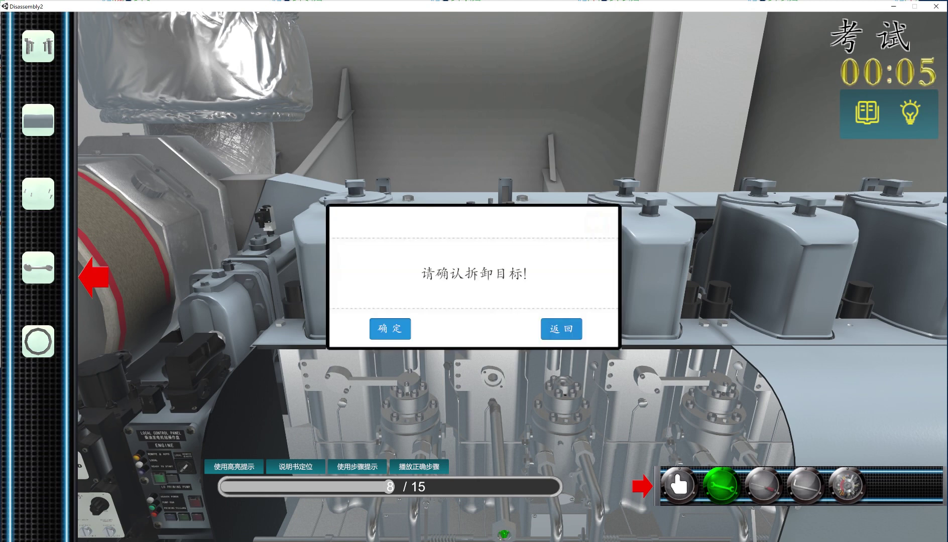
pyautogui.click(390, 328)
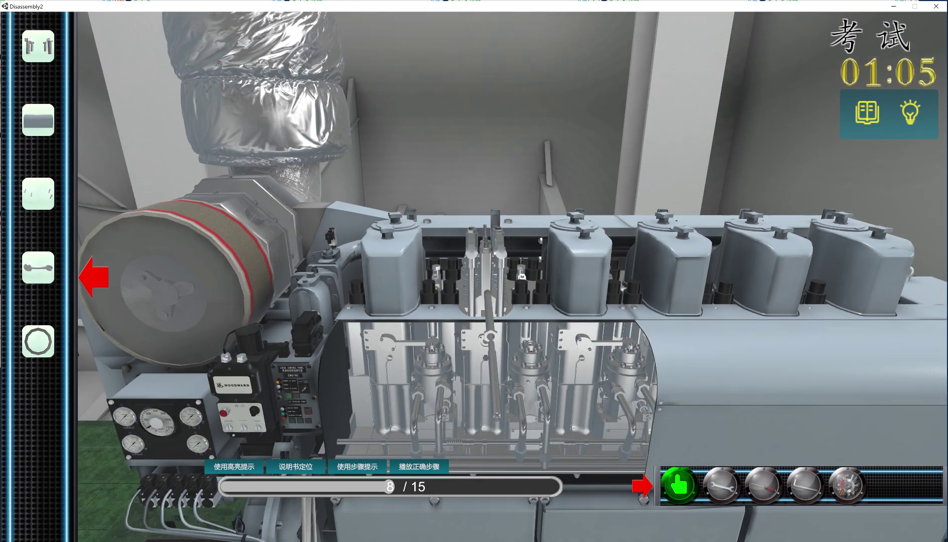
pyautogui.scroll(3, 474, 277)
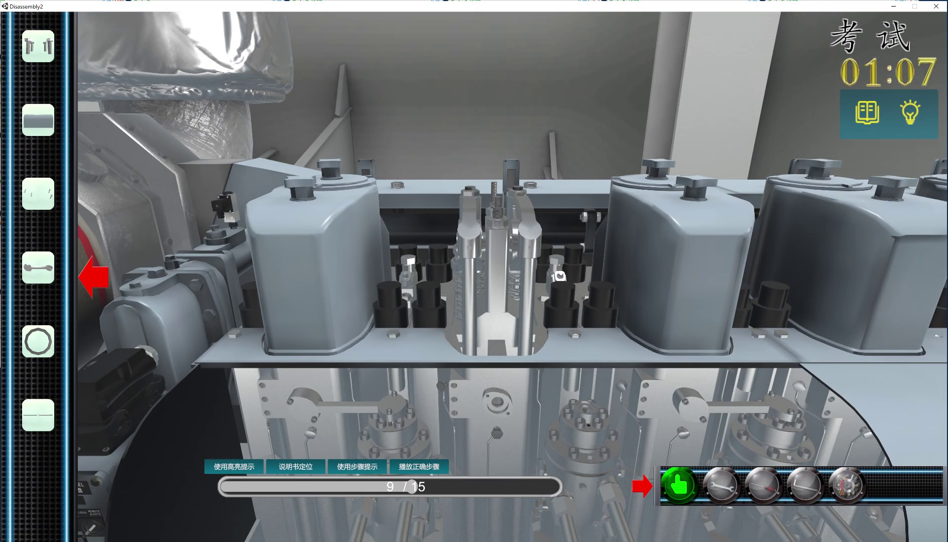
# Step: Remove the second cylinder's pipe flange by hand, along with the seal ring behind it
pyautogui.click(497, 402)
pyautogui.click(390, 329)
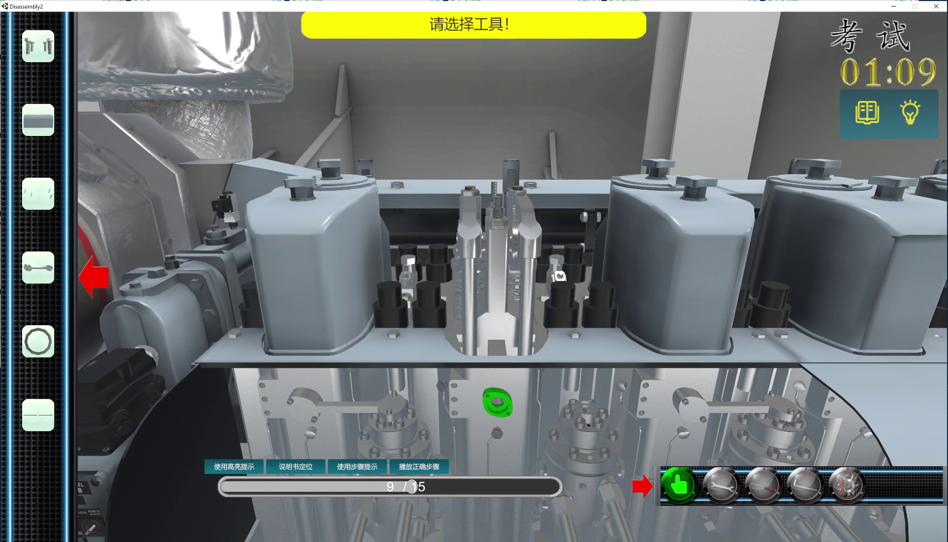
pyautogui.click(678, 485)
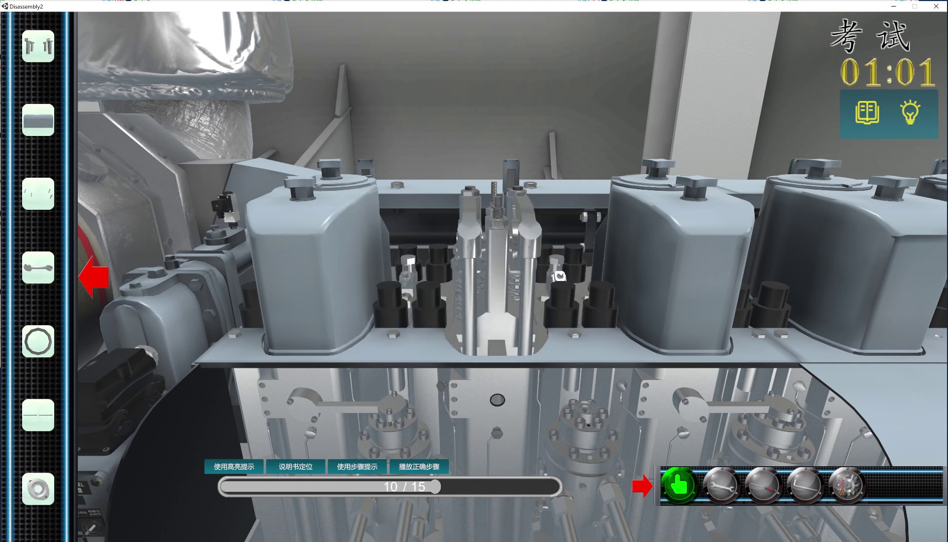
pyautogui.press('Return')
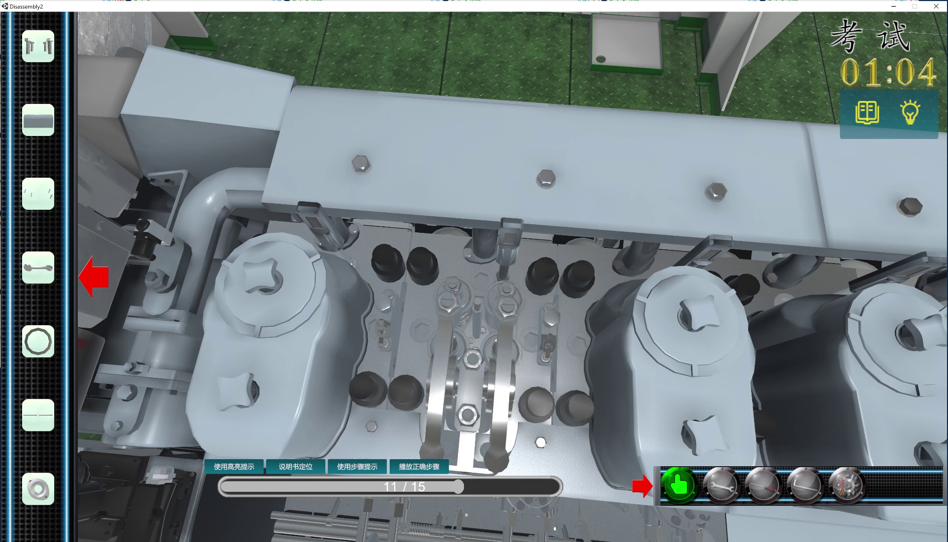
# Step: Undo the fastener at the second cylinder's injector between the rocker arms with the wrench
pyautogui.click(390, 328)
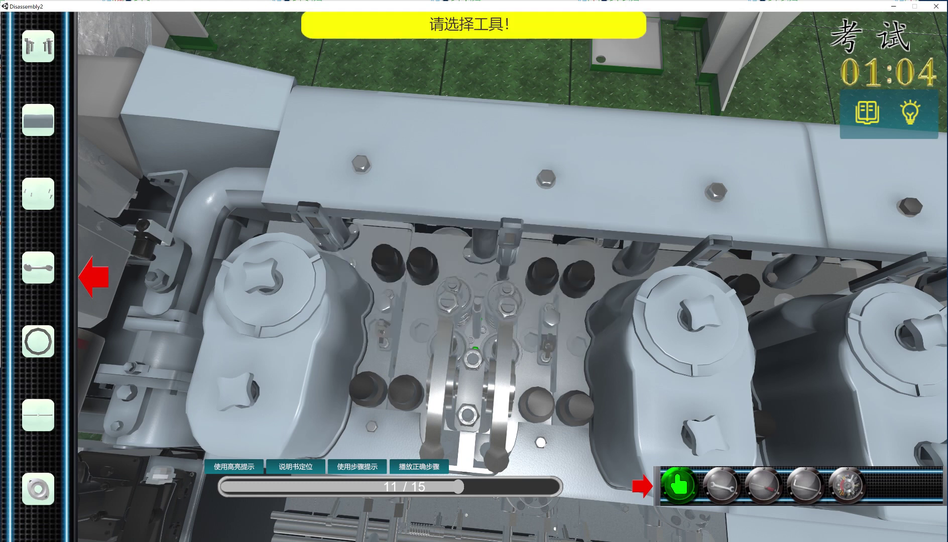
pyautogui.click(721, 486)
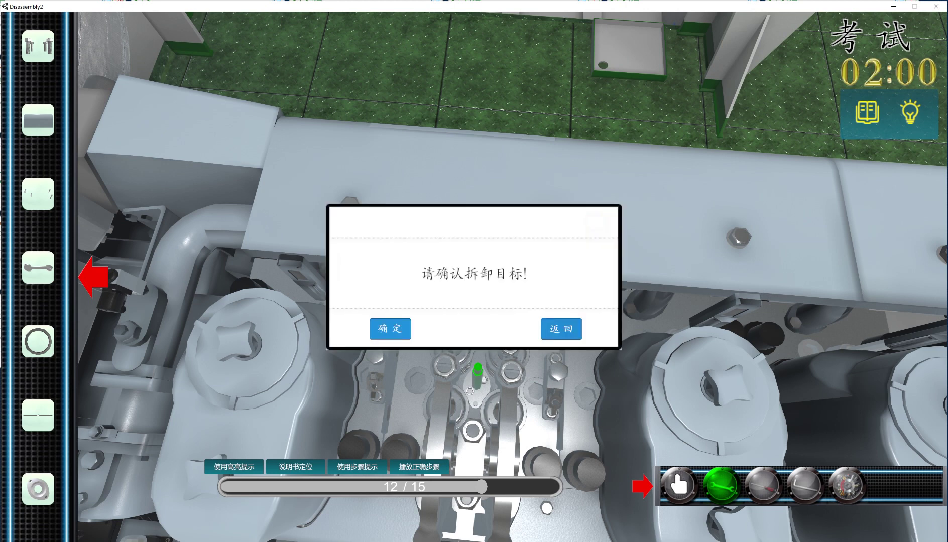
# Step: Confirm the injector's top as the target and fit the extraction plate from the special tools onto it
pyautogui.click(390, 328)
pyautogui.click(847, 485)
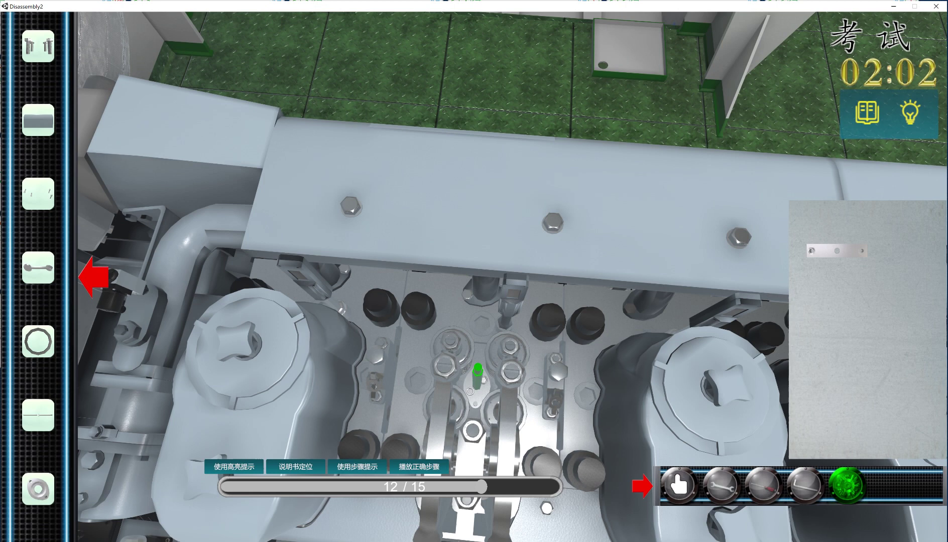
pyautogui.click(836, 251)
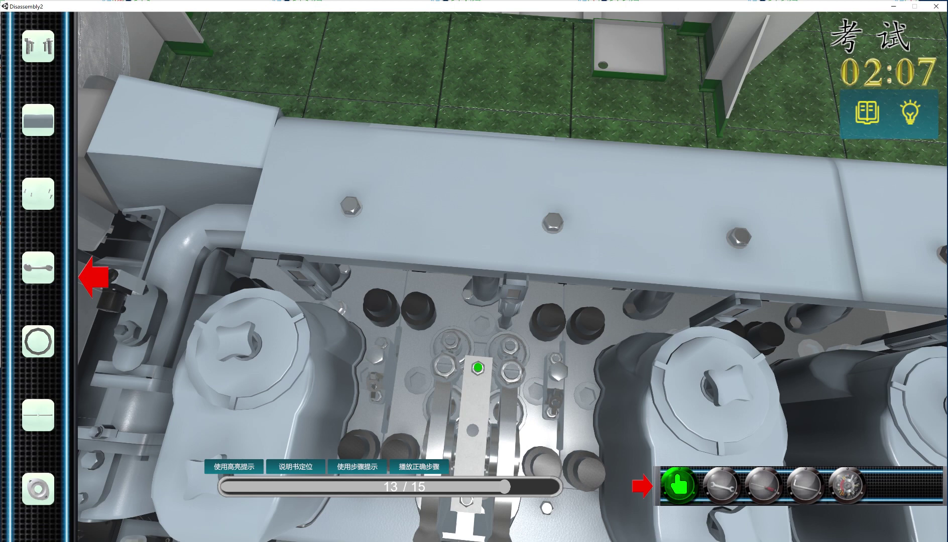
# Step: Turn the extraction plate's nut at the injector with the wrench, and undo both nuts to take off the plate
pyautogui.click(389, 328)
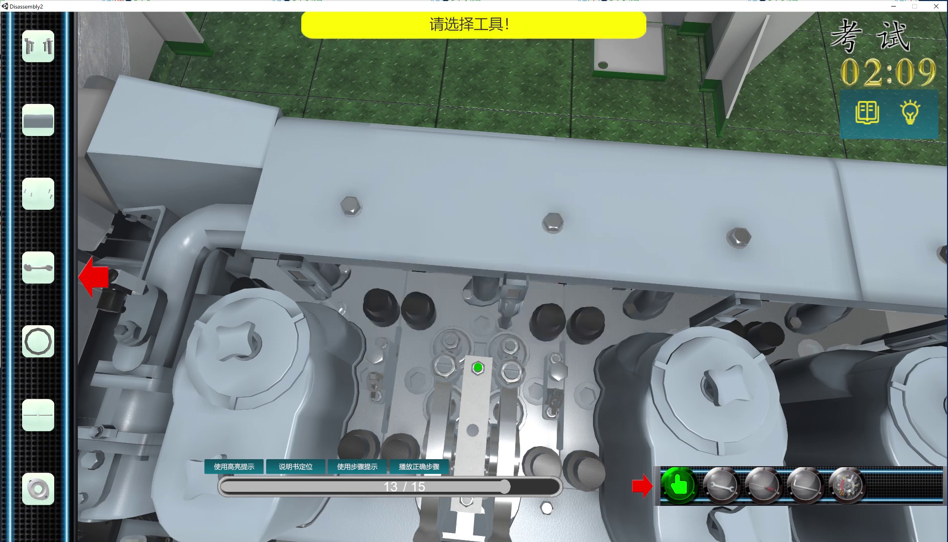
pyautogui.click(720, 485)
pyautogui.click(478, 367)
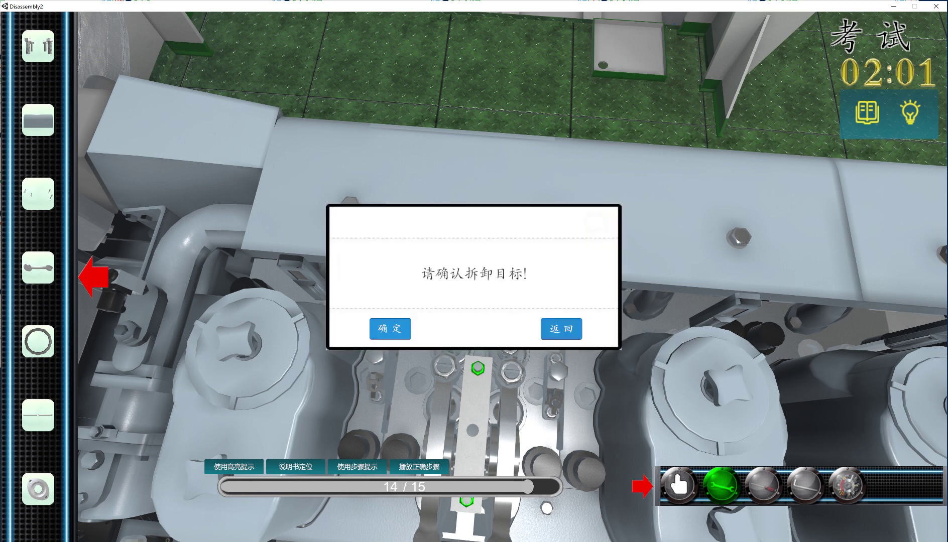
pyautogui.click(390, 328)
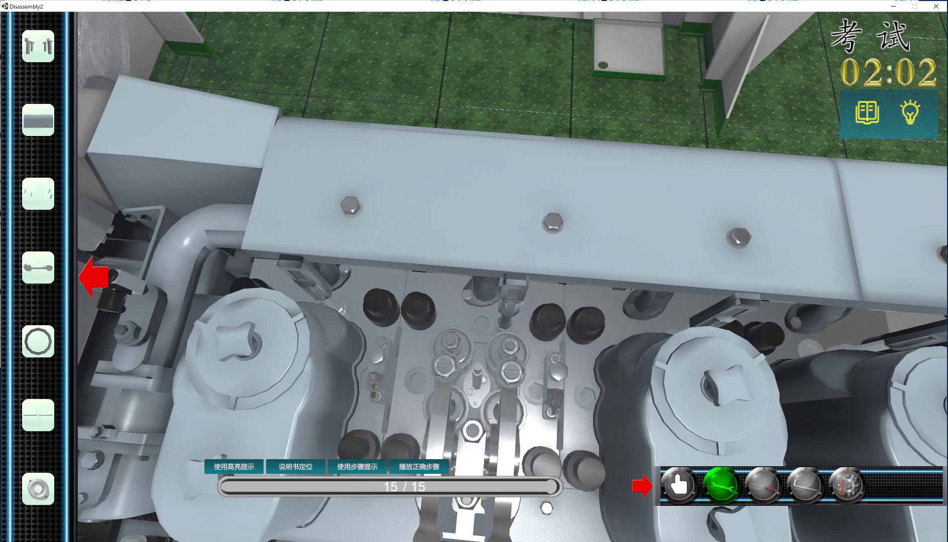
# Step: Choose the fuel injector as the disassembly target and lift it out by hand
pyautogui.click(477, 386)
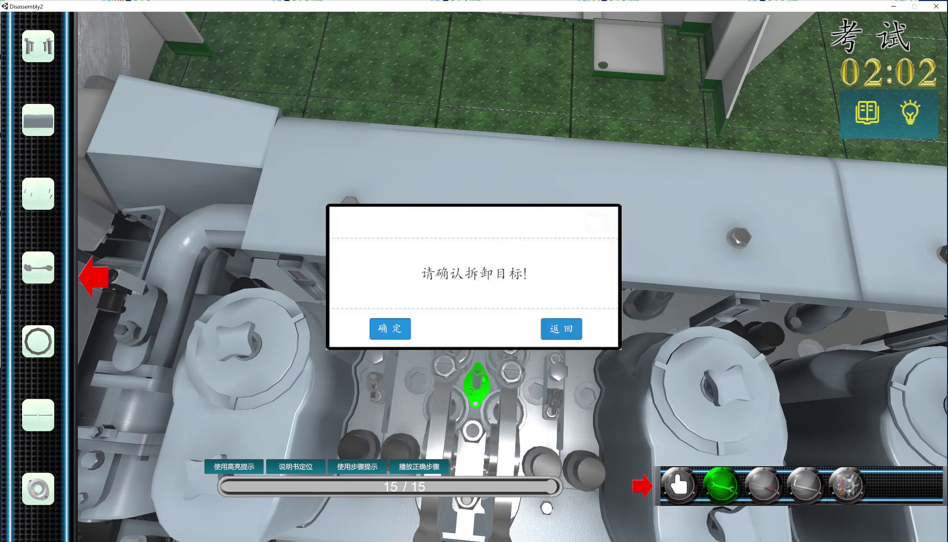
pyautogui.click(389, 329)
pyautogui.click(678, 484)
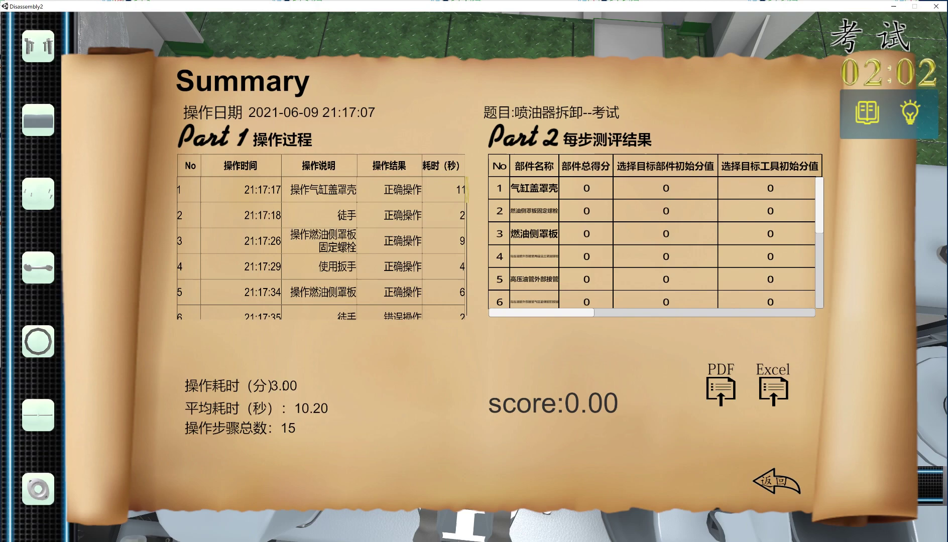
# Step: Close the exam summary and browse the diesel generator exercises for another one
pyautogui.click(776, 481)
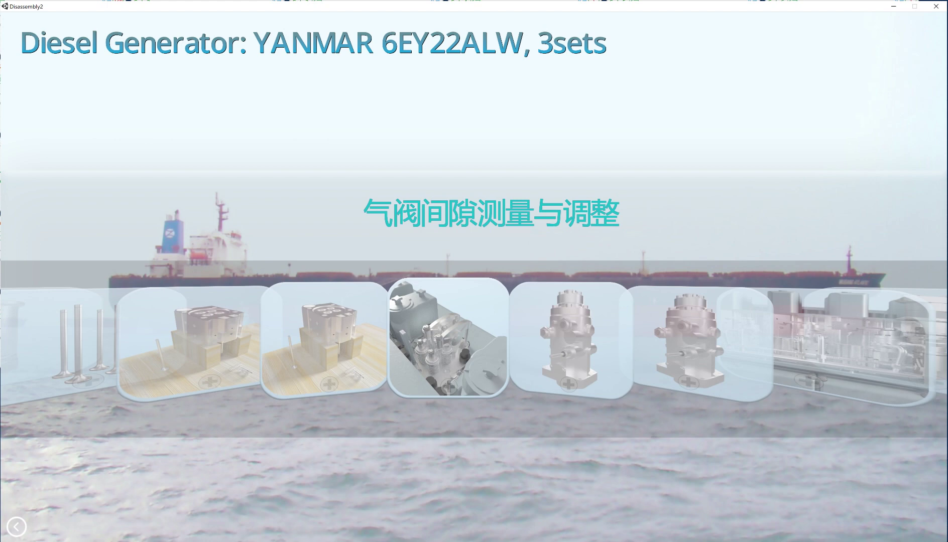
pyautogui.scroll(-3, 474, 341)
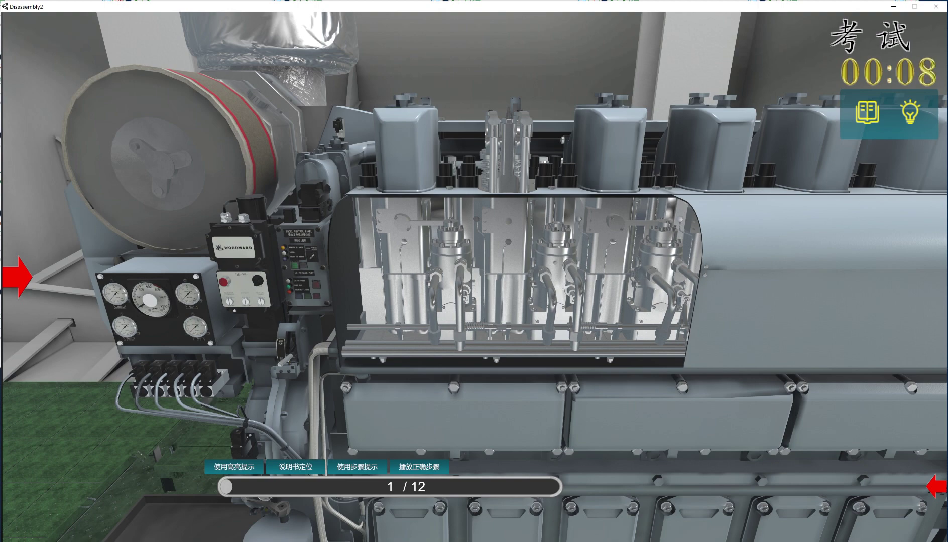
# Step: Open the list of removed parts in the 12-step exam
pyautogui.moveTo(474, 271); pyautogui.dragTo(465, 382, button='right')
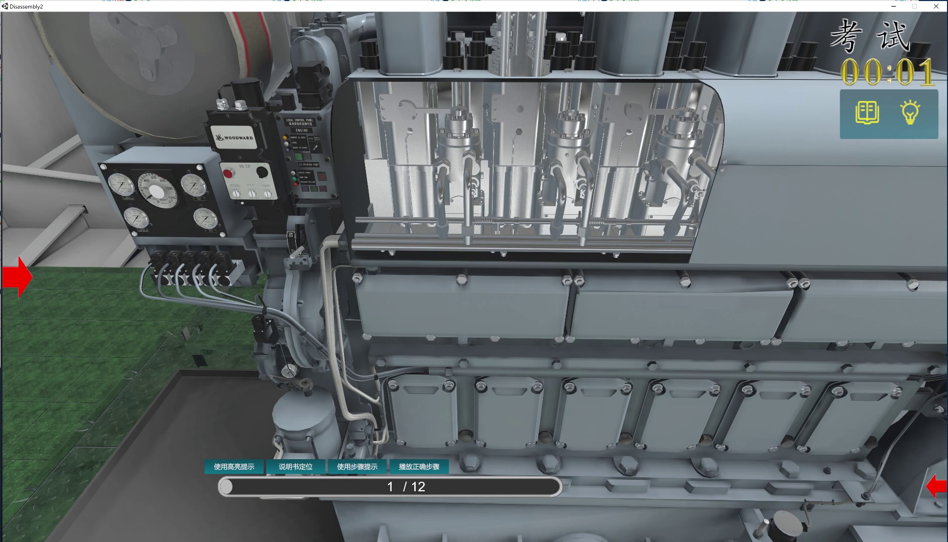
pyautogui.click(17, 277)
pyautogui.click(18, 276)
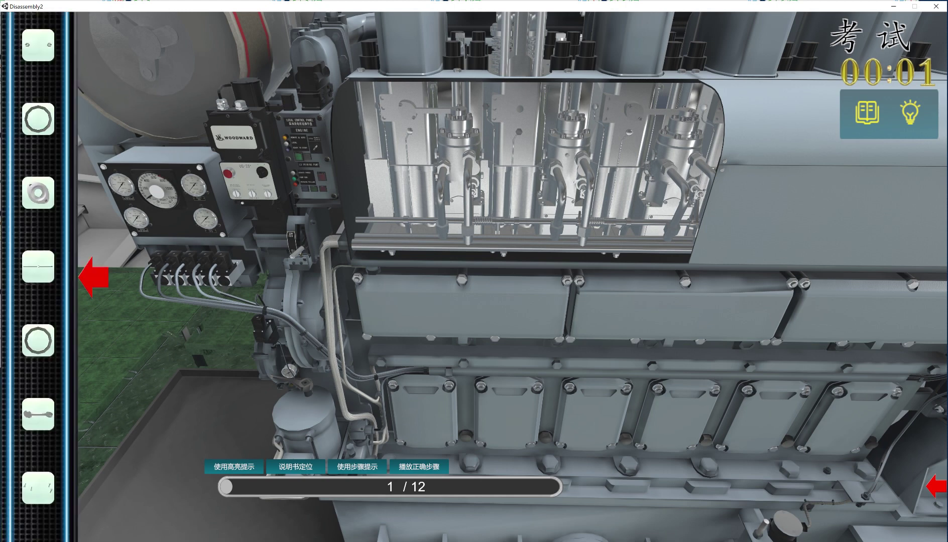
# Step: Open the tool list and look through the removed parts of the injector installation exam
pyautogui.click(935, 486)
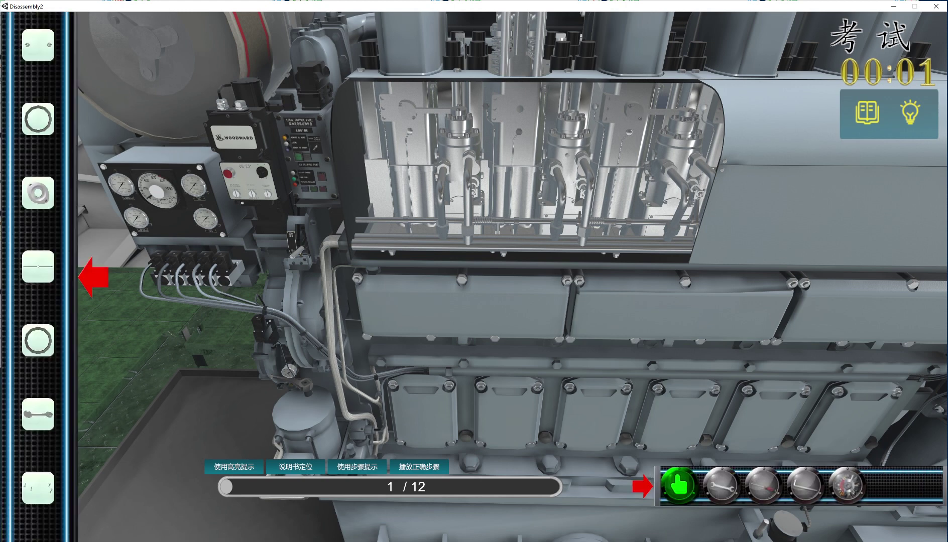
pyautogui.scroll(-3, 37, 271)
pyautogui.scroll(3, 37, 271)
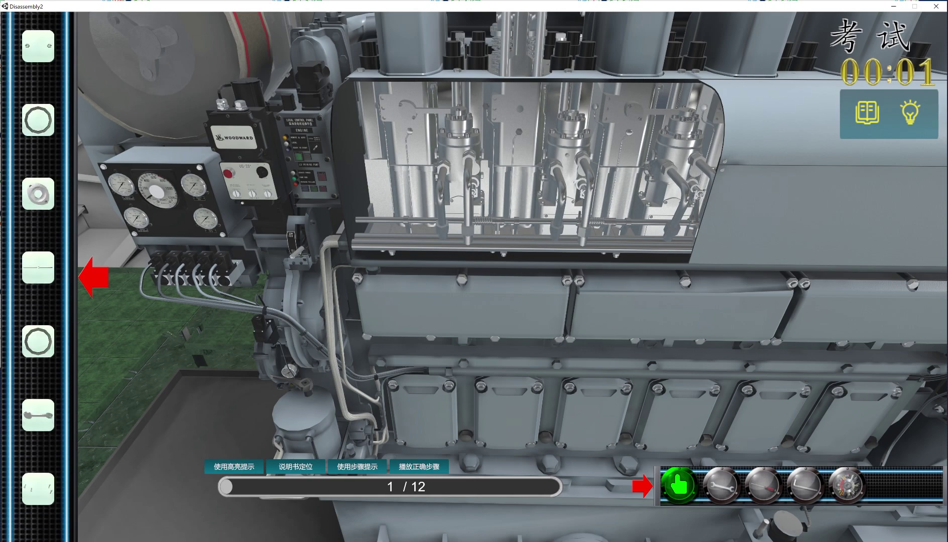
pyautogui.scroll(-5, 474, 271)
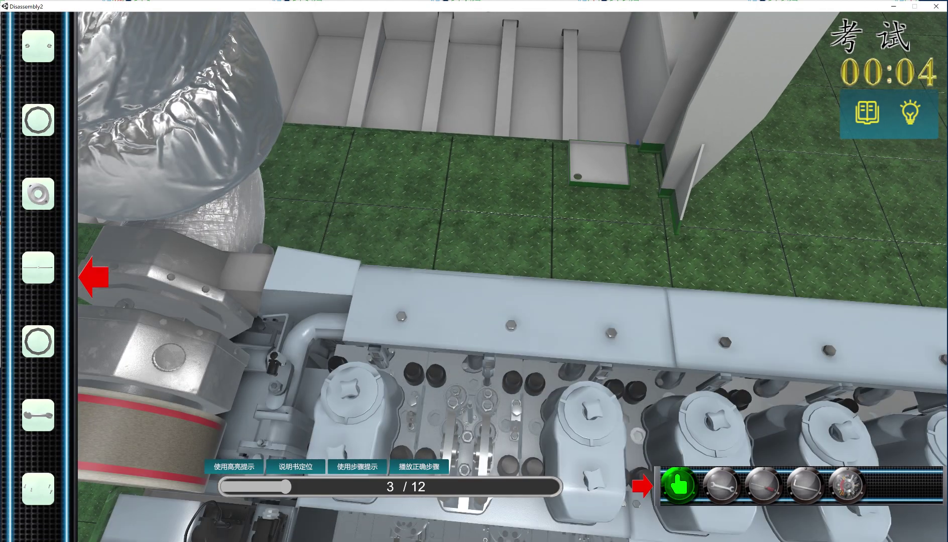
# Step: Place the fuel injector's fastening nuts on the opened cylinder, confirm the target and tighten them with the wrench
pyautogui.click(37, 46)
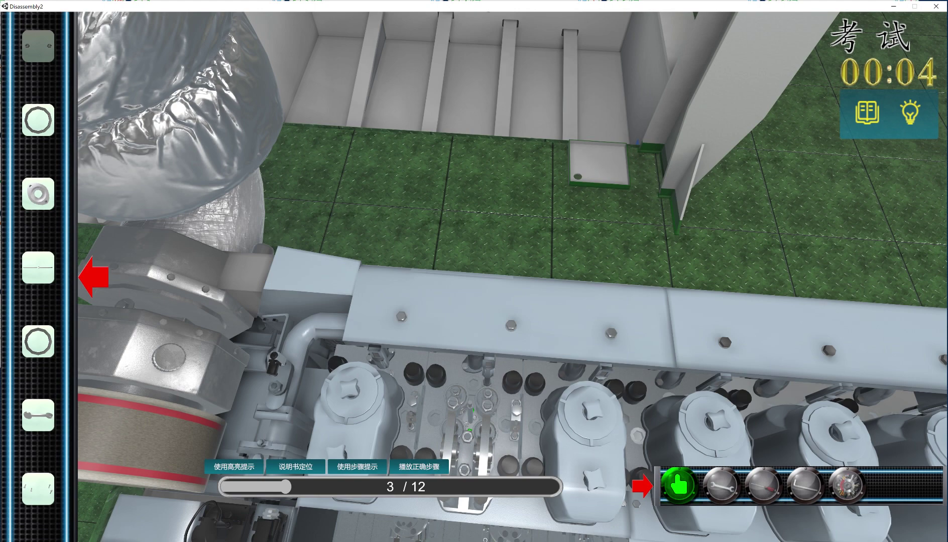
pyautogui.click(469, 429)
pyautogui.click(390, 328)
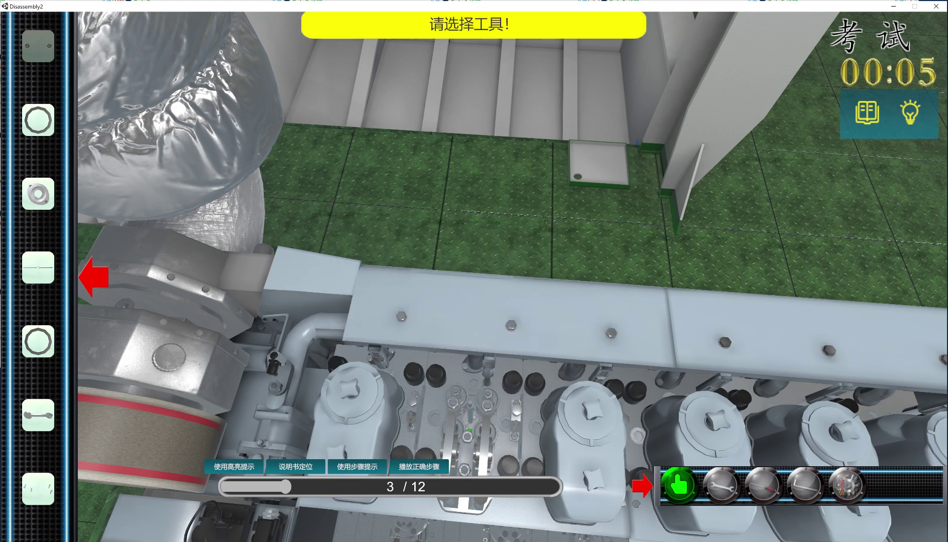
pyautogui.click(721, 485)
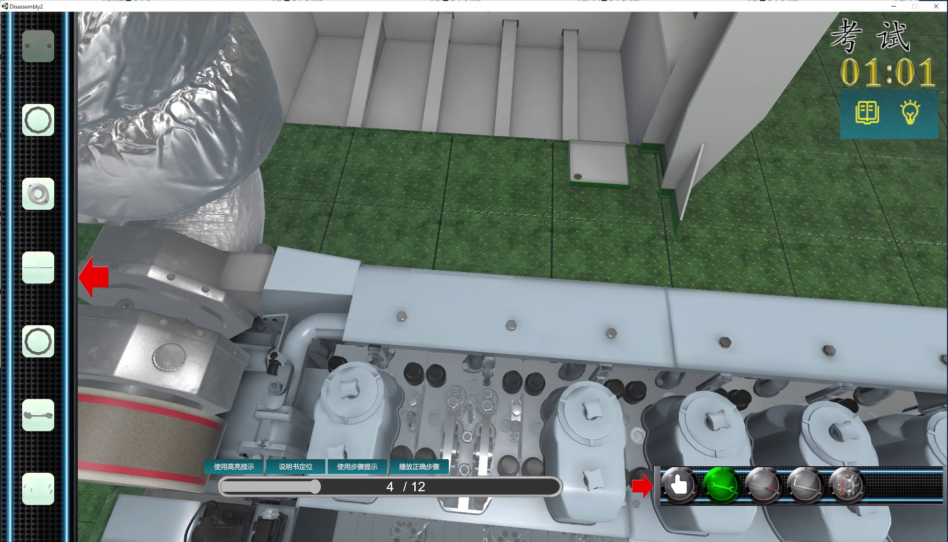
# Step: Fit the sealing ring for the high-pressure fuel pipe joint on the fuel side of the opened cylinder
pyautogui.press('s')
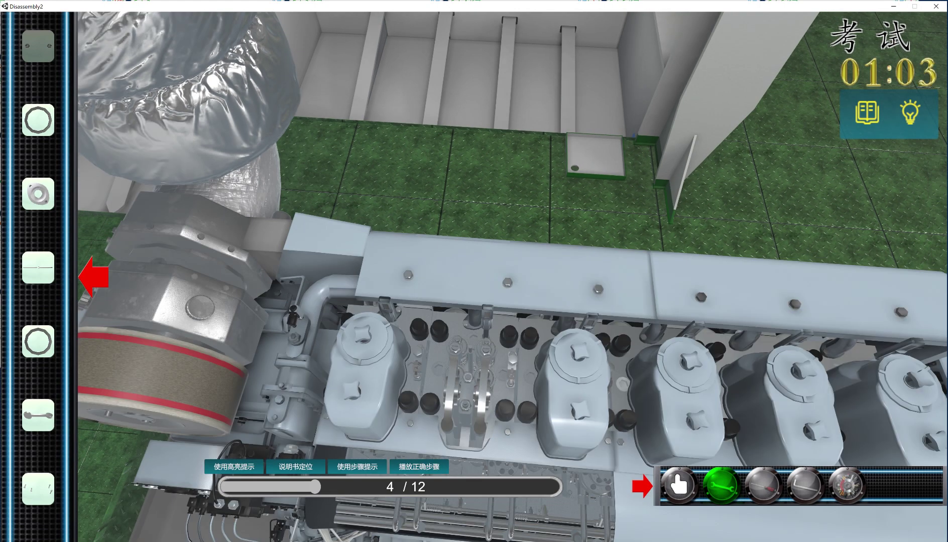
pyautogui.press('s')
pyautogui.press('w')
pyautogui.press('e')
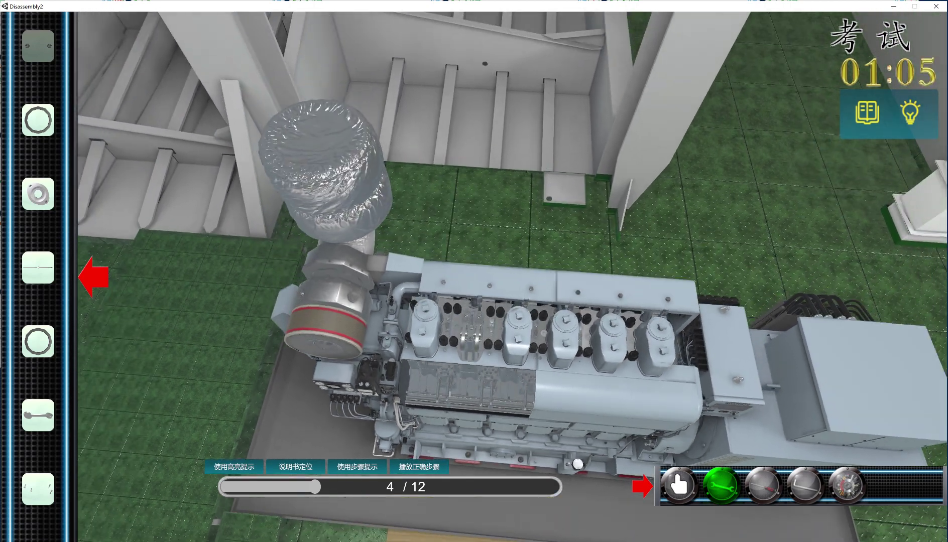
pyautogui.press('q')
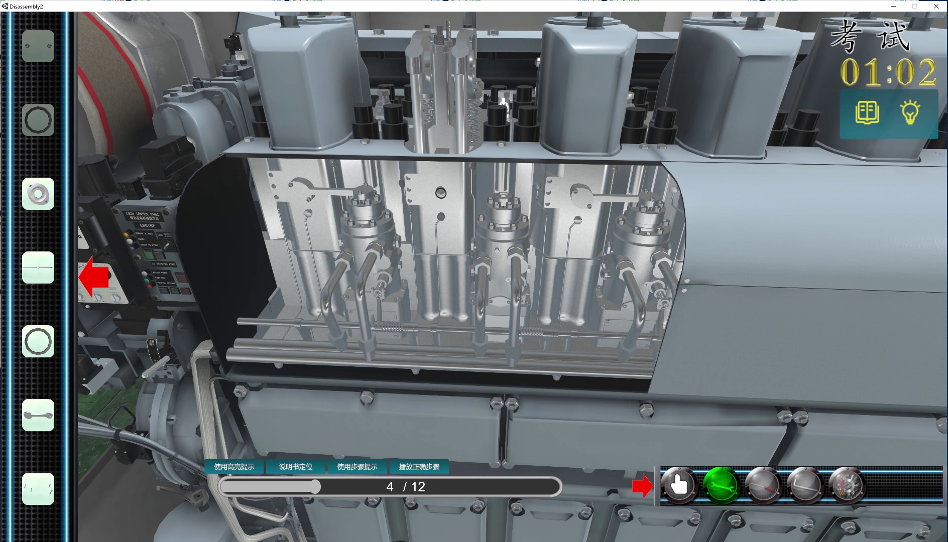
pyautogui.click(503, 101)
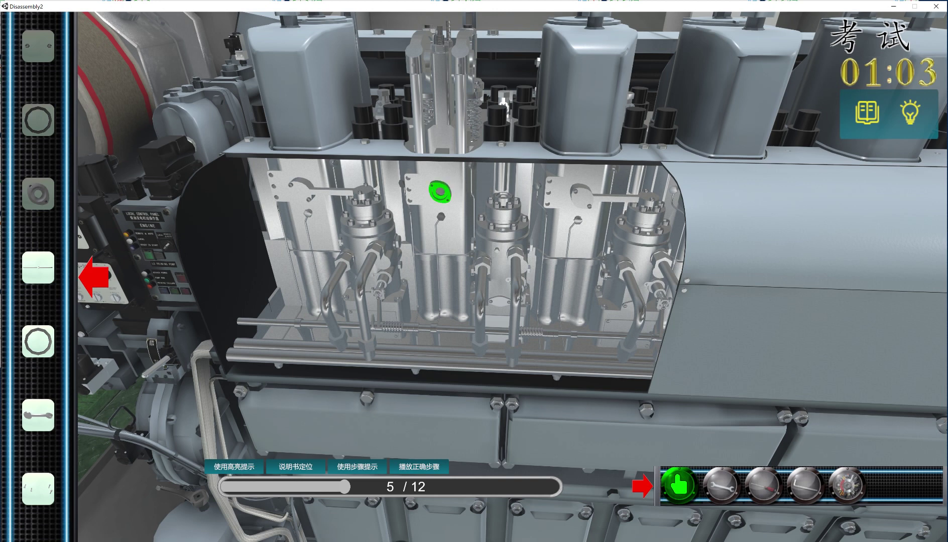
# Step: Mount the high-pressure pipe joint by hand, and install the inner connecting pipe with its sleeve using the wrench
pyautogui.click(439, 192)
pyautogui.click(390, 329)
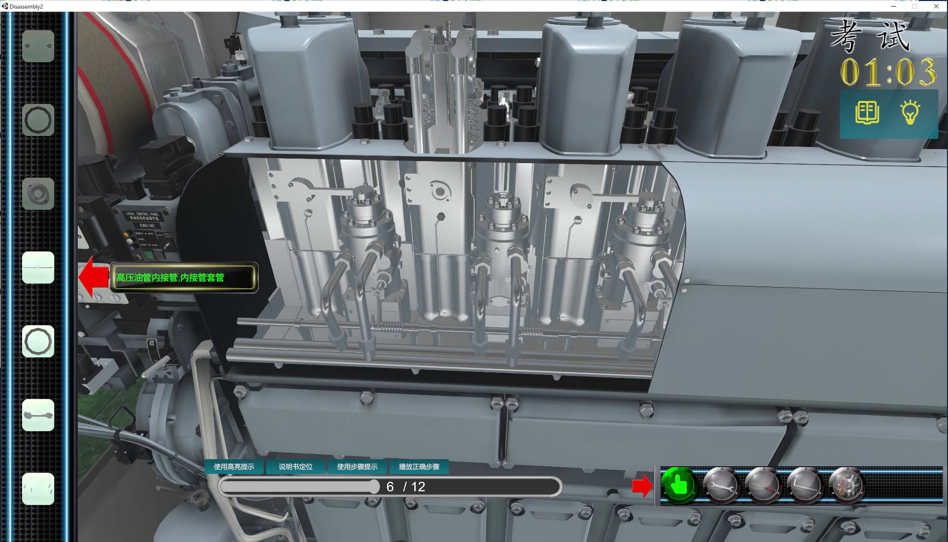
pyautogui.click(439, 192)
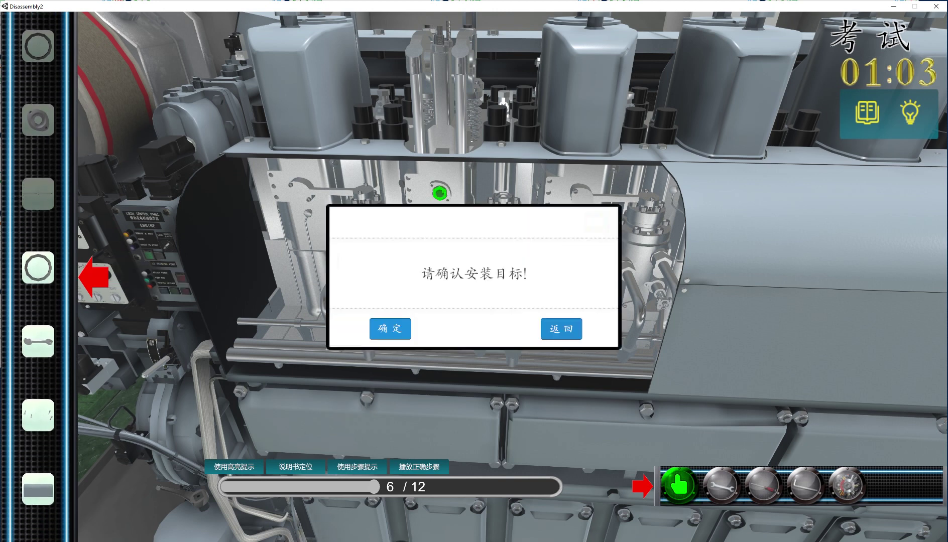
pyautogui.click(390, 329)
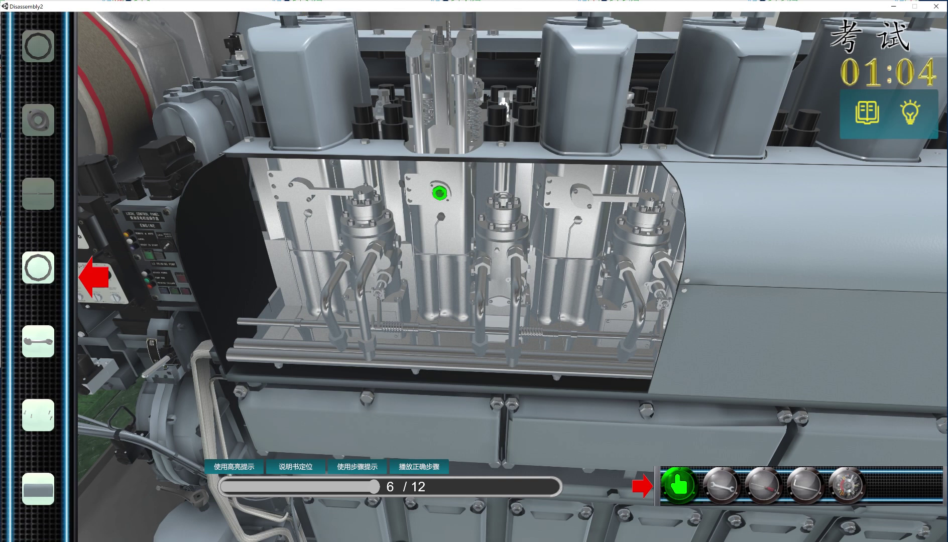
pyautogui.click(721, 486)
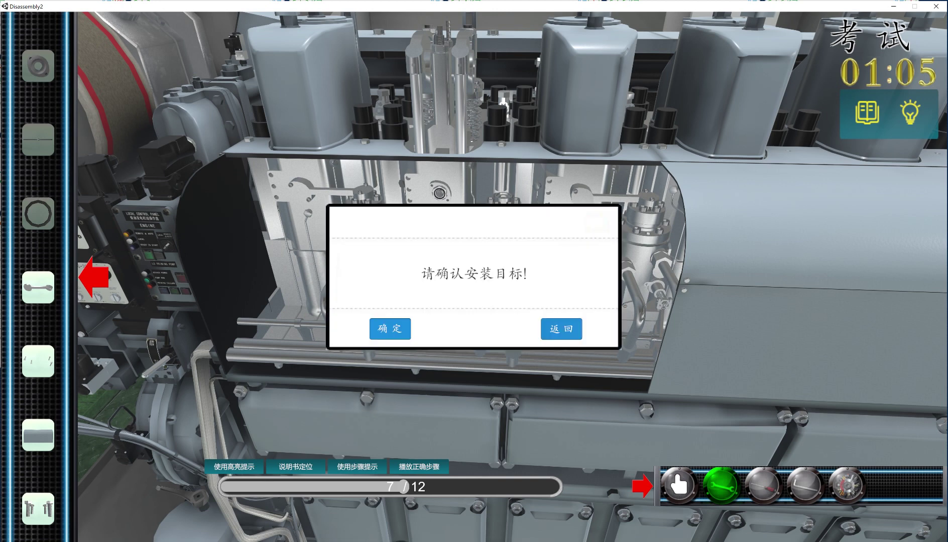
# Step: Fit the outer sealing ring and the connecting pipe to the fuel pump, and fasten the pipe's bolts with the hex key
pyautogui.press('Return')
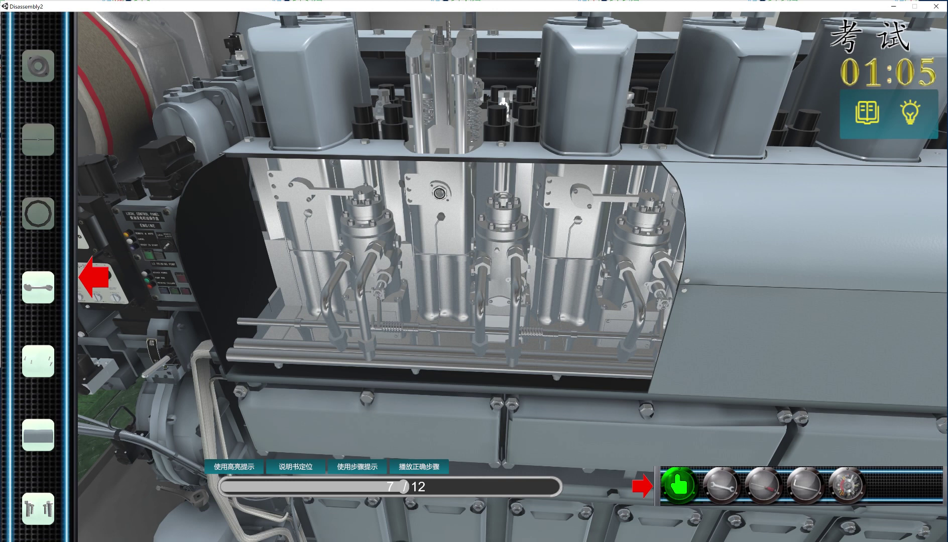
pyautogui.click(38, 287)
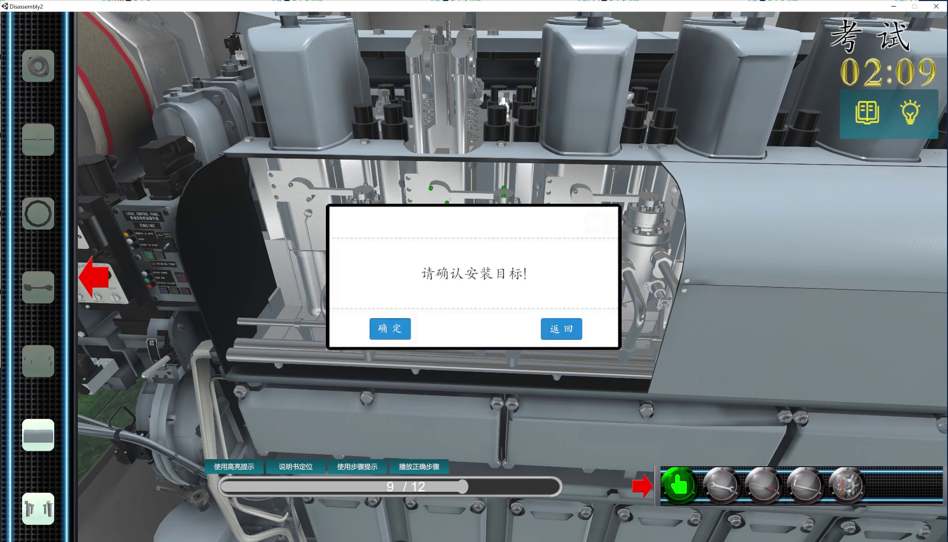
pyautogui.press('Return')
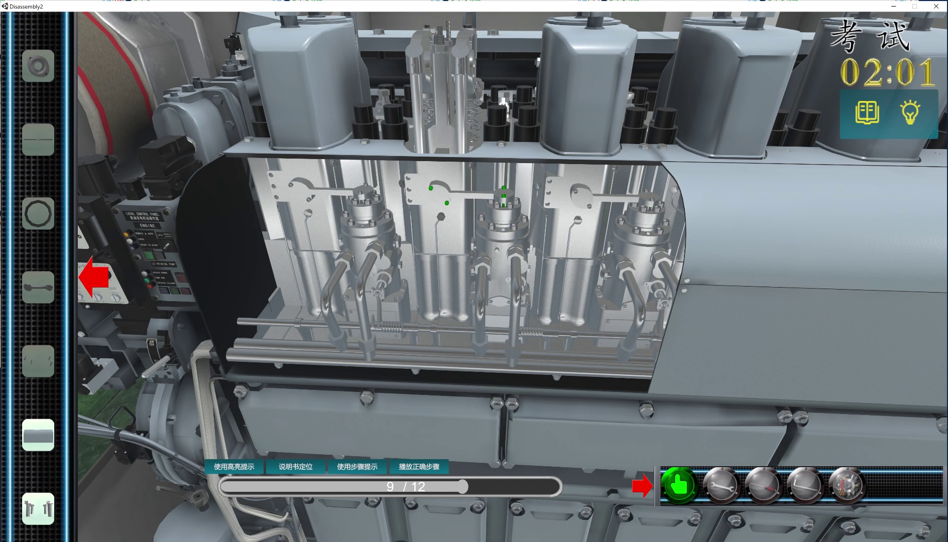
pyautogui.click(805, 485)
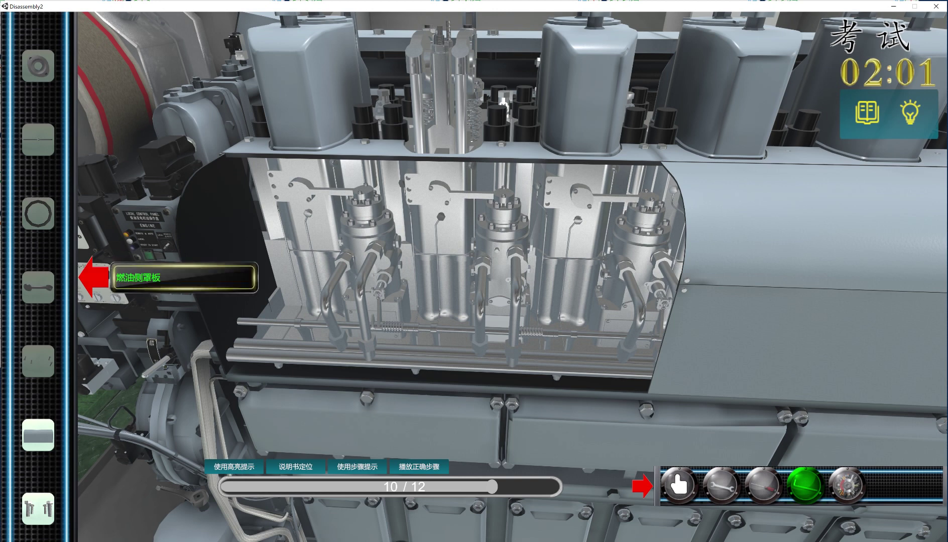
# Step: Install the fuel side cover plate (燃油侧罩板) over the pumps by hand
pyautogui.moveTo(38, 435); pyautogui.dragTo(431, 274)
pyautogui.click(390, 329)
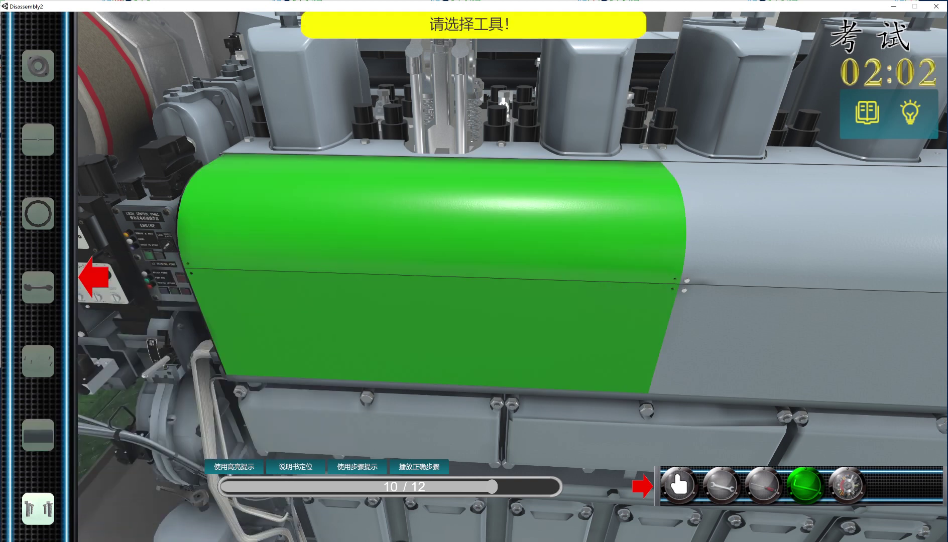
pyautogui.click(678, 484)
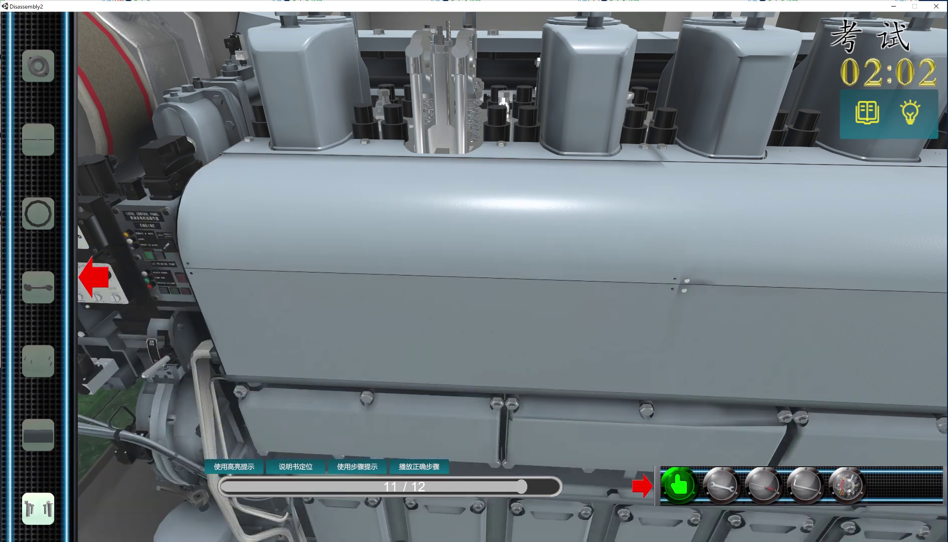
# Step: Place the fixing bolts in the fuel side cover plate and tighten them with the wrench
pyautogui.click(38, 509)
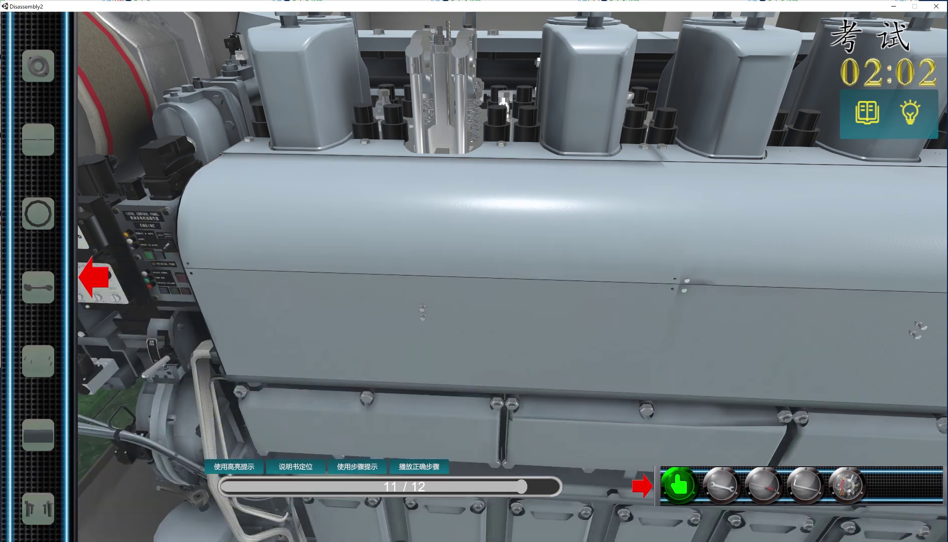
pyautogui.click(675, 280)
pyautogui.click(390, 329)
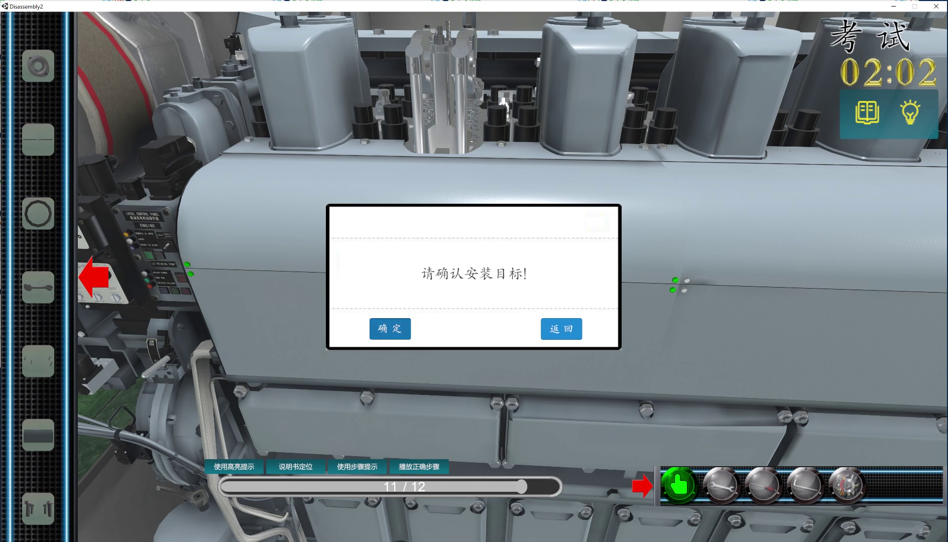
pyautogui.click(721, 486)
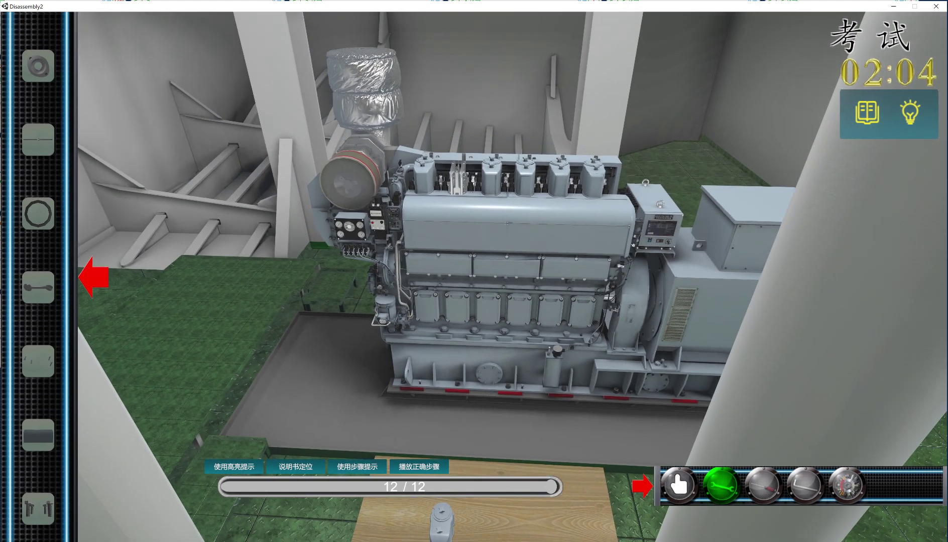
# Step: Put the cylinder head cover back by hand to finish the exam, and close the exam summary
pyautogui.click(390, 328)
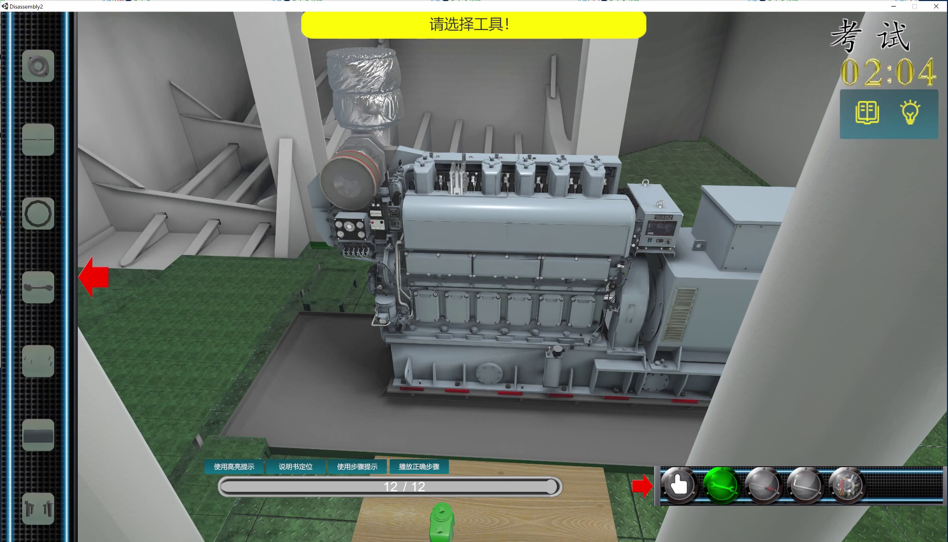
pyautogui.click(679, 485)
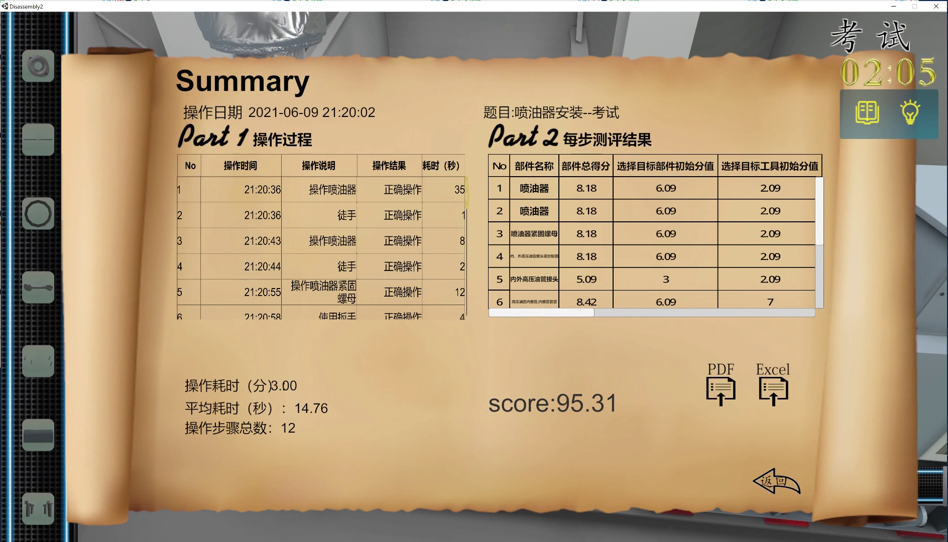
pyautogui.click(776, 481)
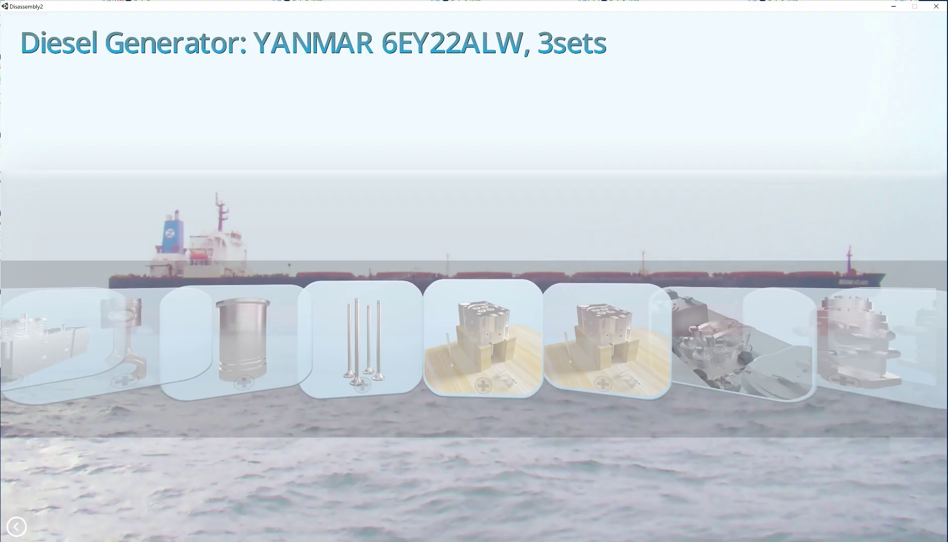
# Step: Browse the diesel generator exercises as far as the air cooler (空气冷却器) and go back to the fuel injector (喷油器)
pyautogui.click(833, 346)
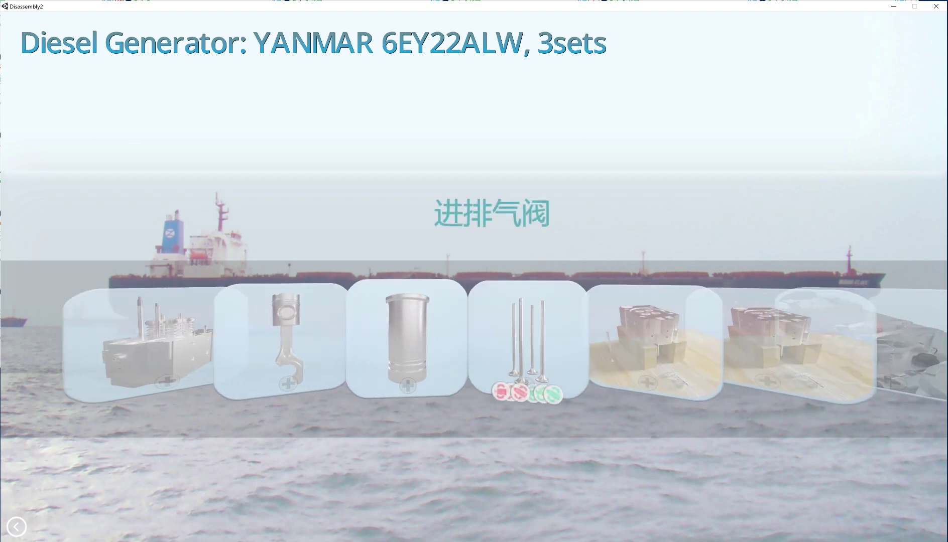
pyautogui.click(843, 345)
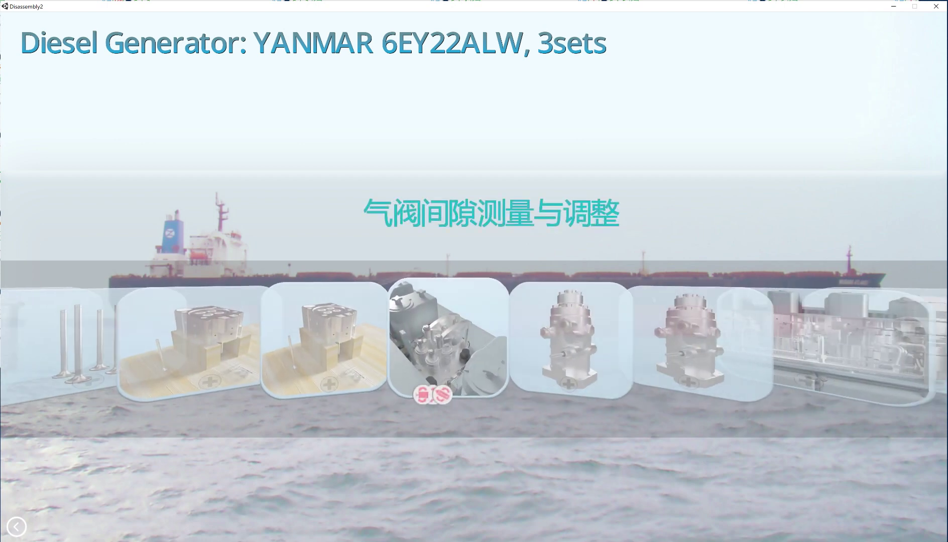
pyautogui.scroll(-3, 474, 342)
pyautogui.scroll(-3, 473, 341)
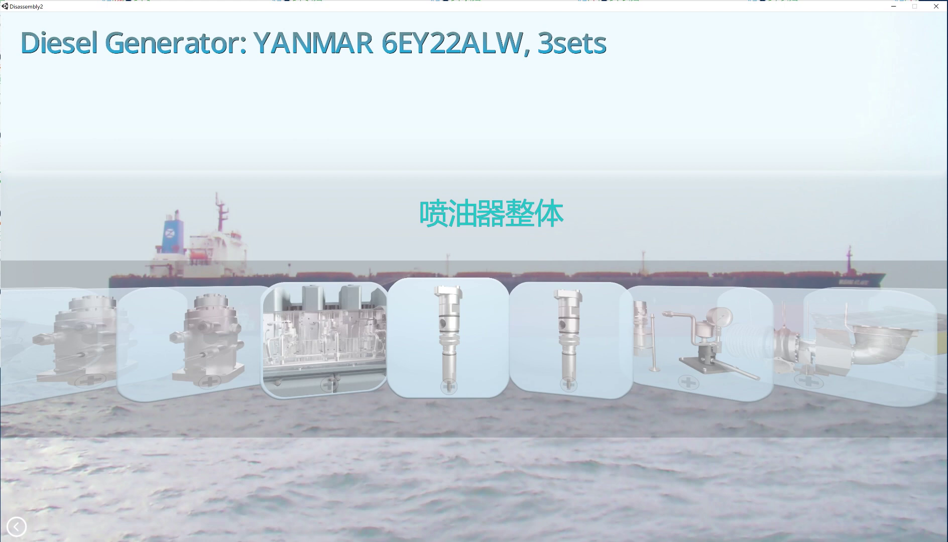
pyautogui.scroll(-4, 474, 341)
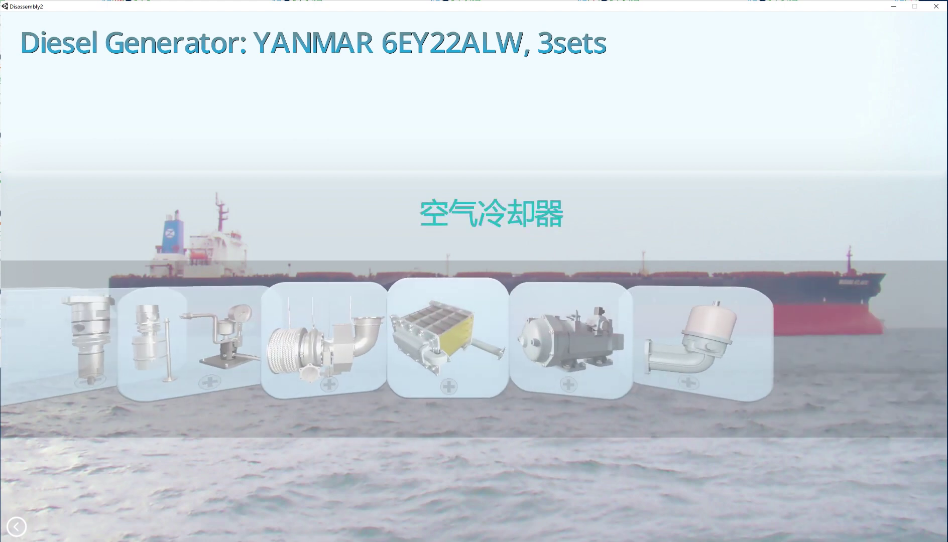
pyautogui.scroll(3, 474, 341)
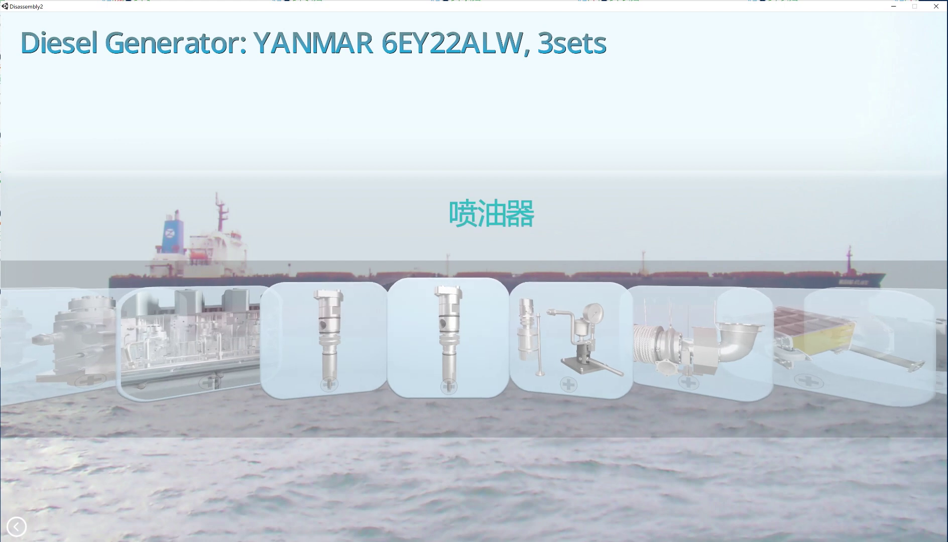
pyautogui.scroll(1, 474, 341)
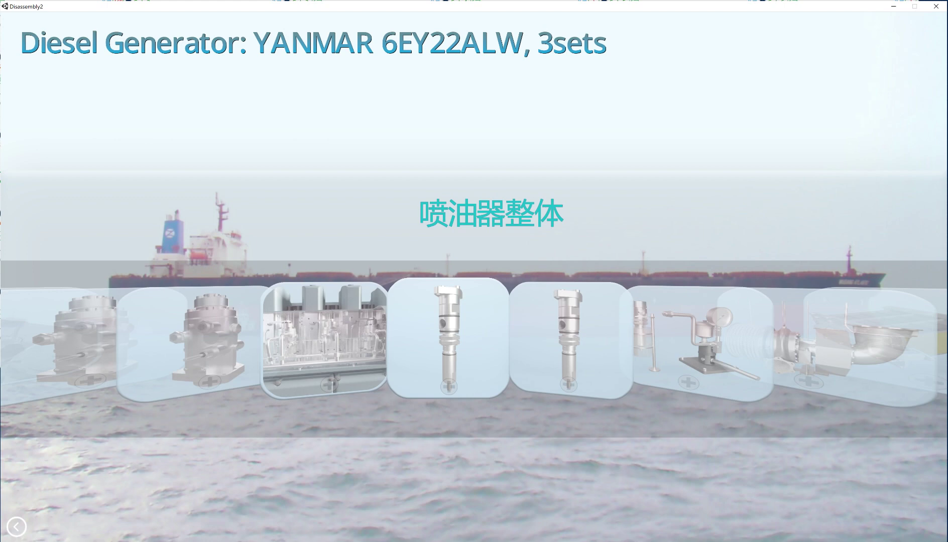
pyautogui.press('Right')
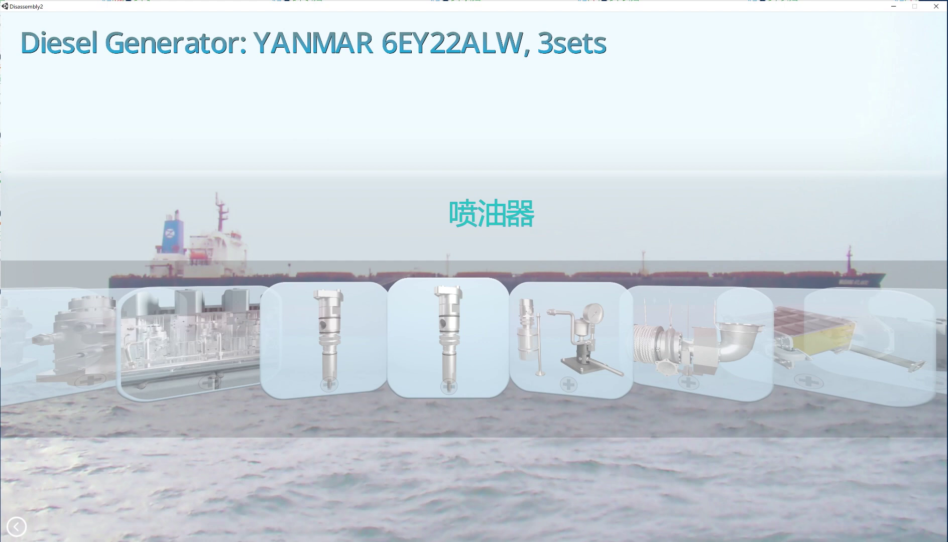